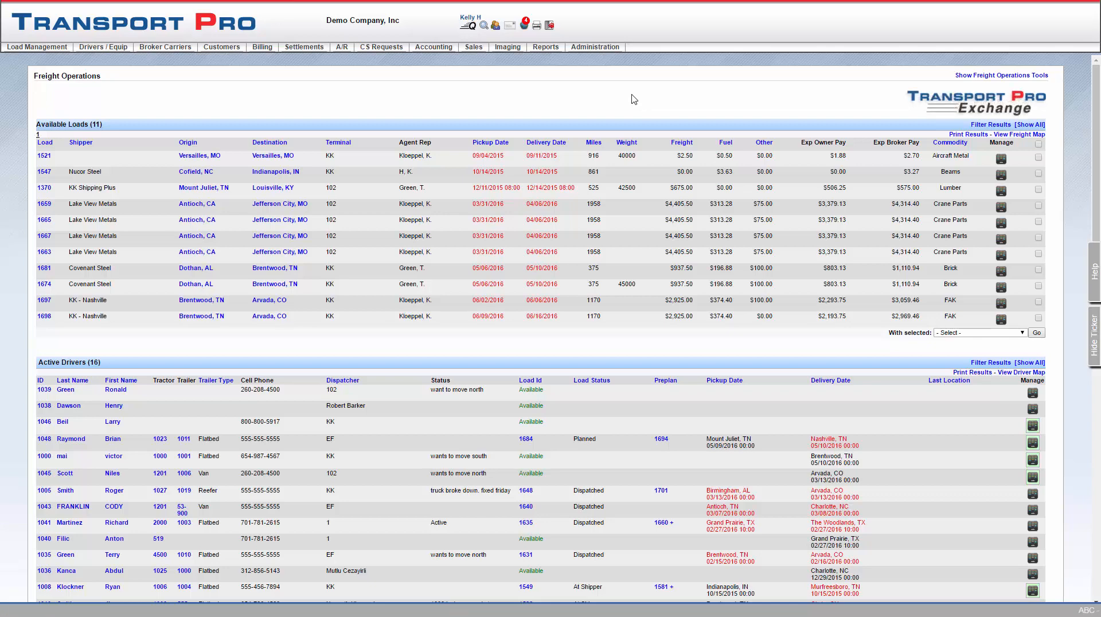
# Show the Manage System Users submenu under the Administration menu
pyautogui.moveTo(605, 50)
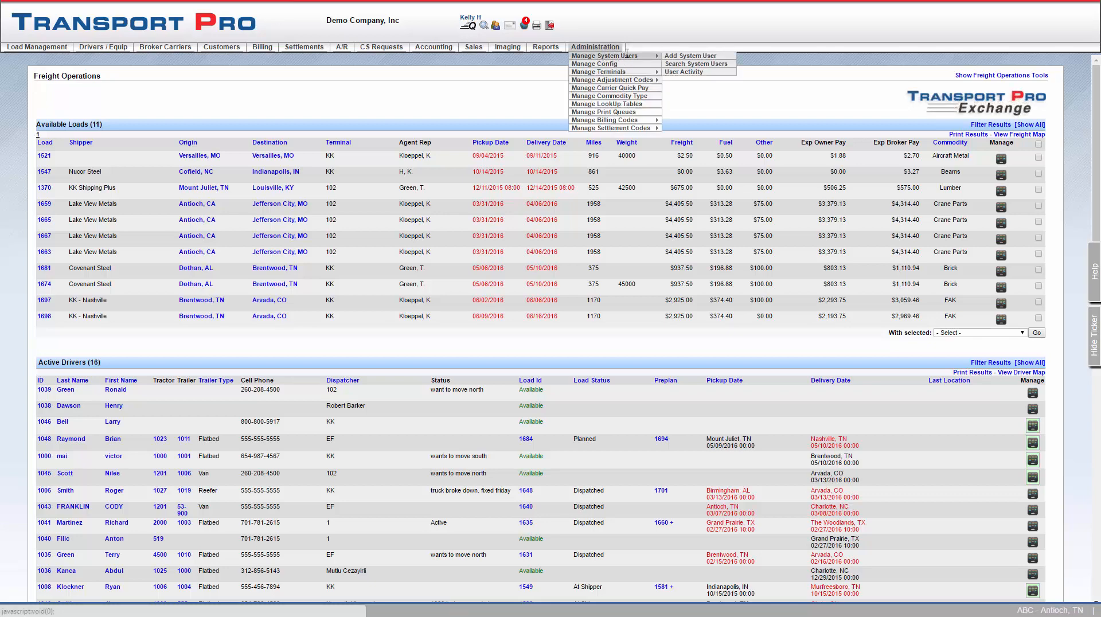
# Go to Search System Users, then open a blank Add System User form
pyautogui.click(670, 64)
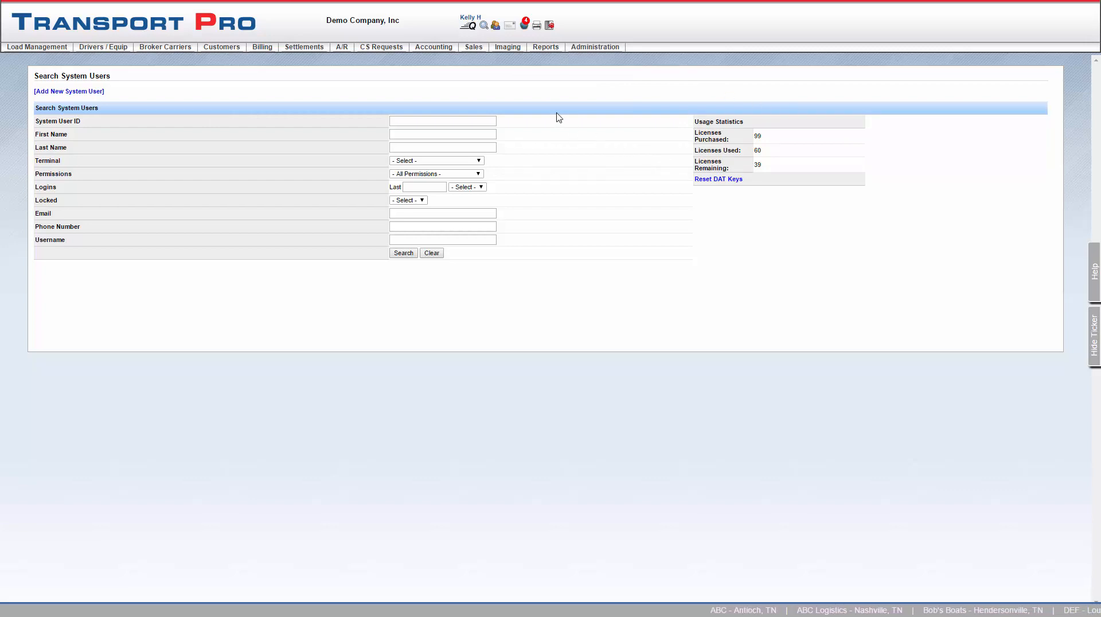
pyautogui.moveTo(601, 49)
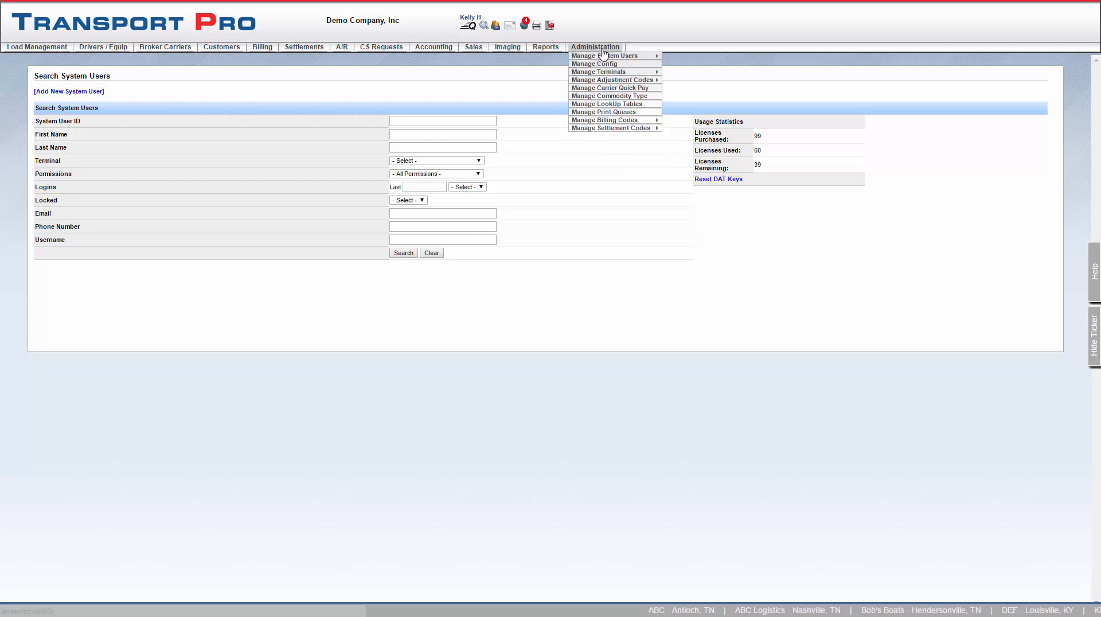
pyautogui.moveTo(648, 59)
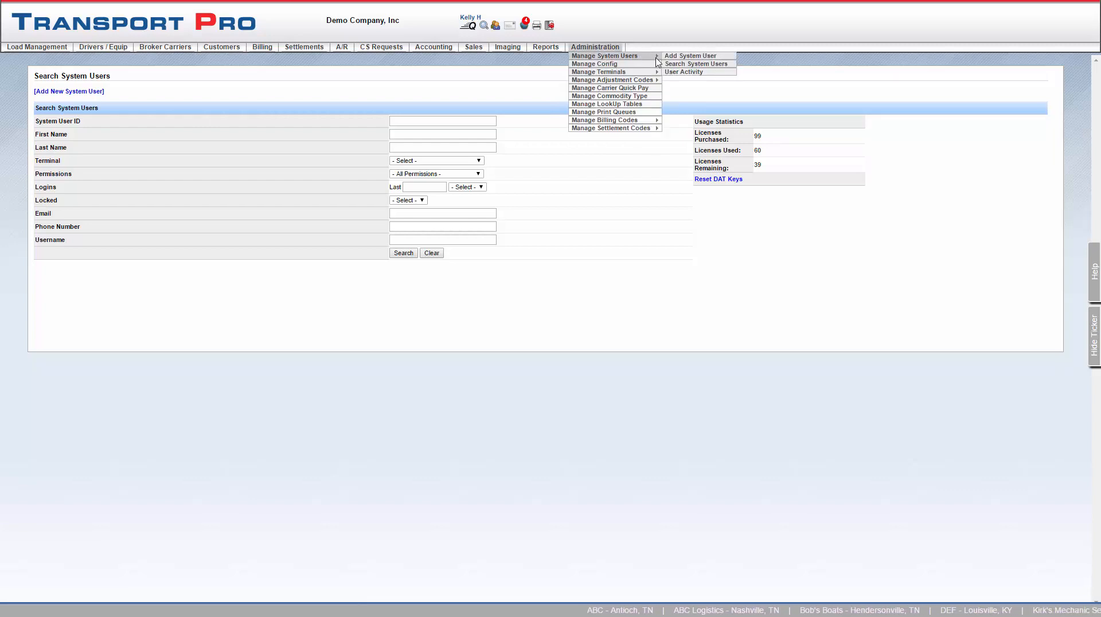
pyautogui.click(670, 57)
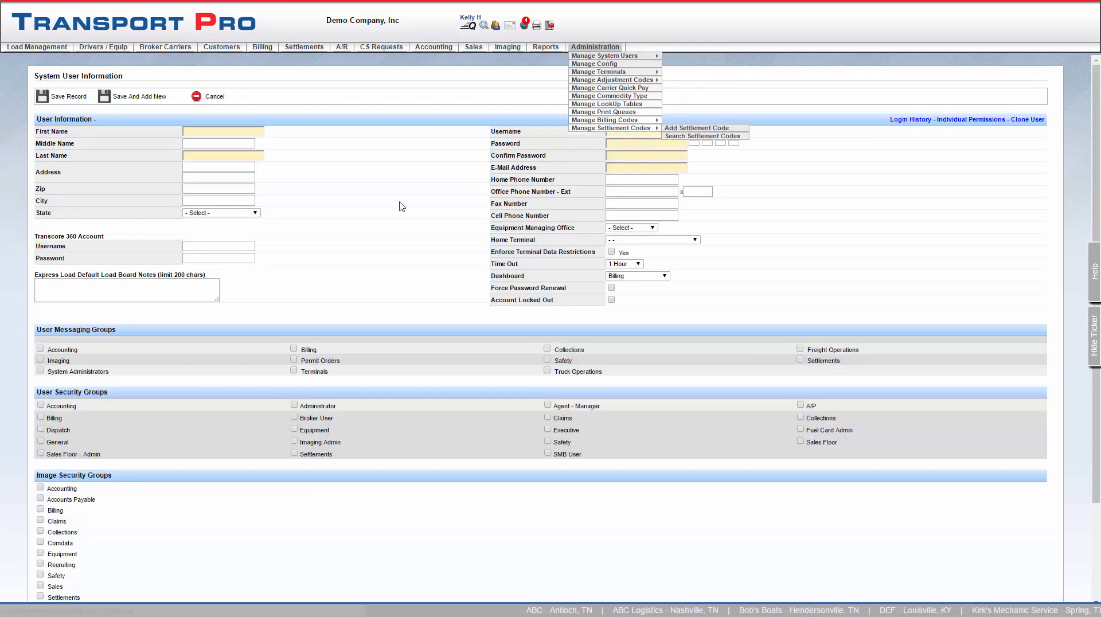
# Enter the new user's first and last name
pyautogui.click(240, 131)
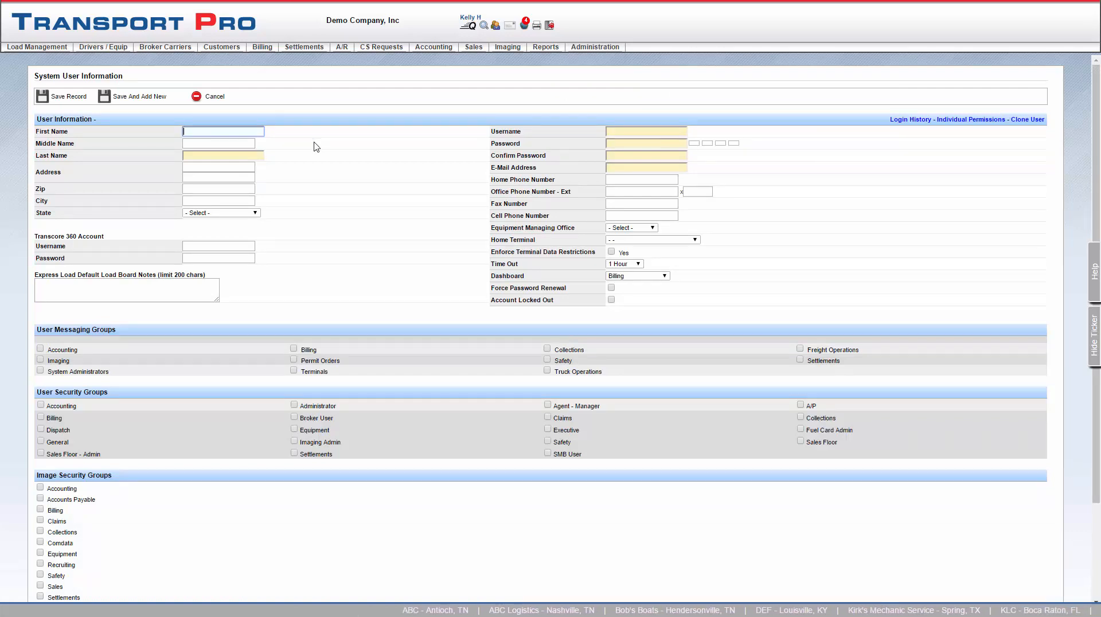
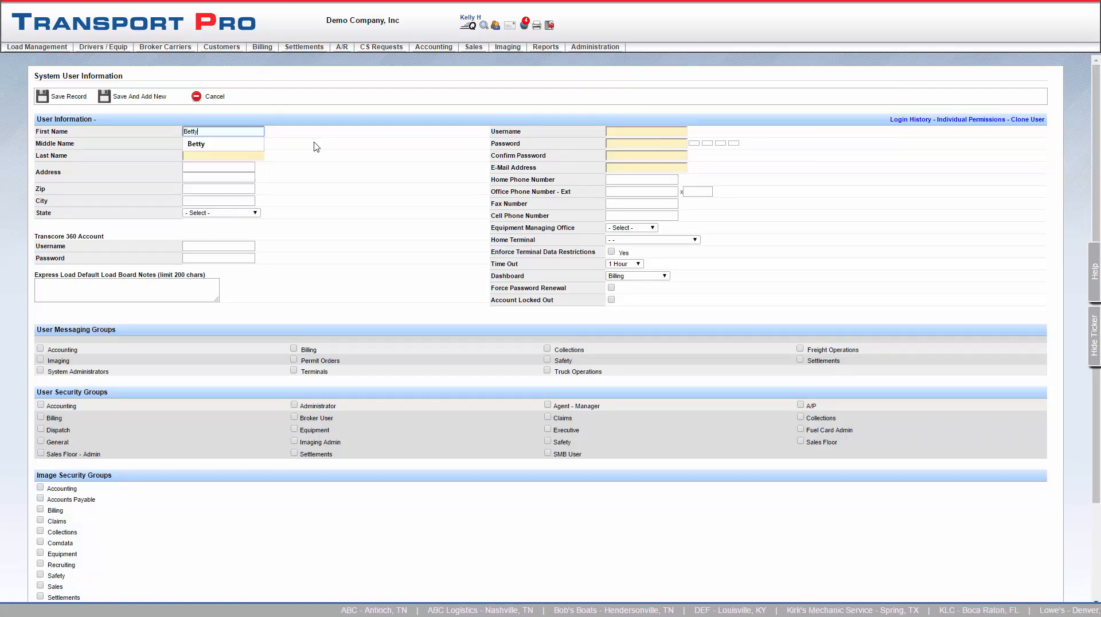
pyautogui.press('Tab')
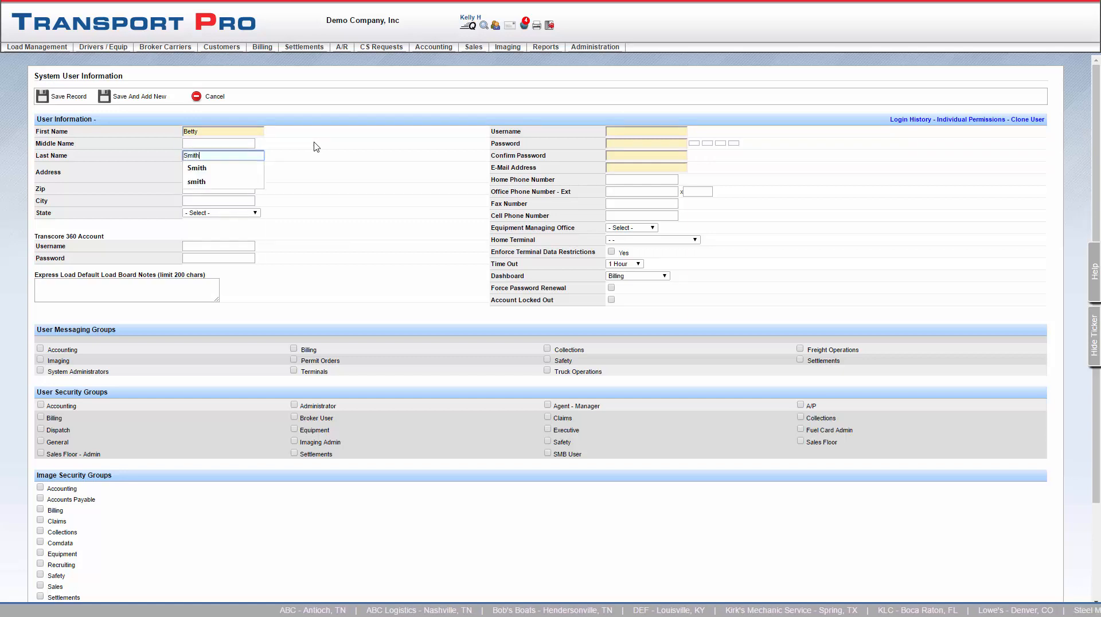
pyautogui.press('Escape')
# Enter the user's zip code so City and State fill in automatically
pyautogui.press('Tab')
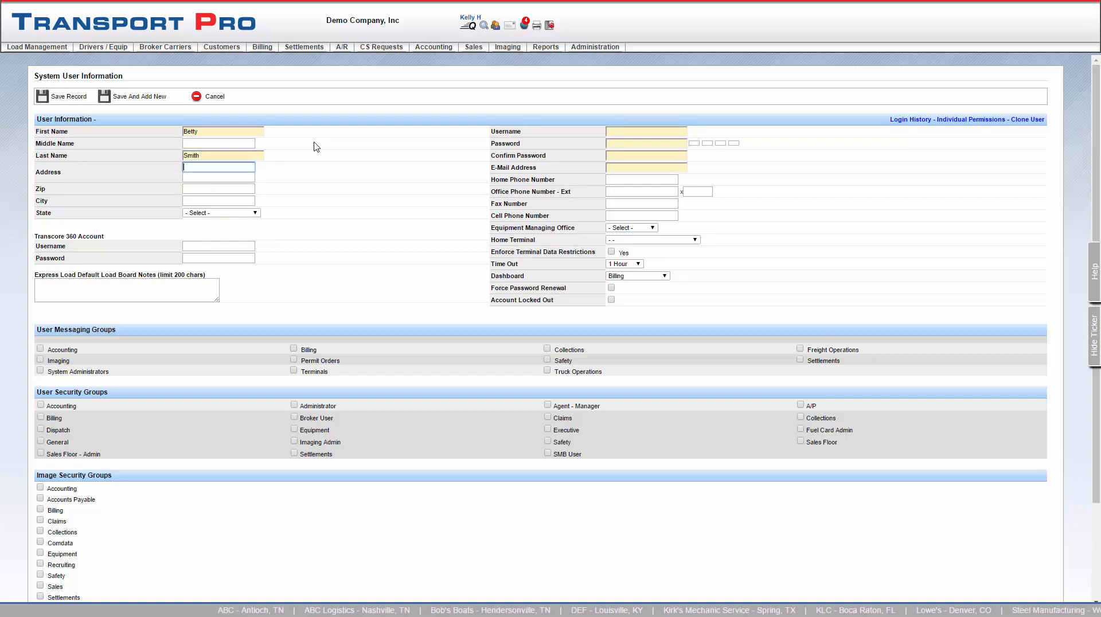
pyautogui.press('Tab')
pyautogui.press('Tab')
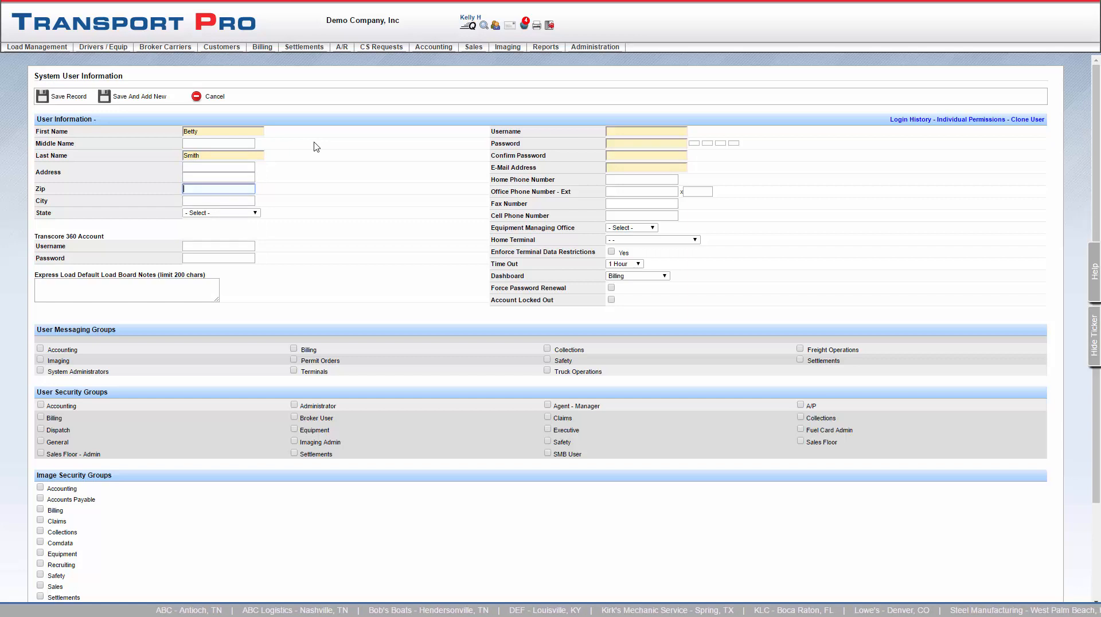
pyautogui.write('80012')
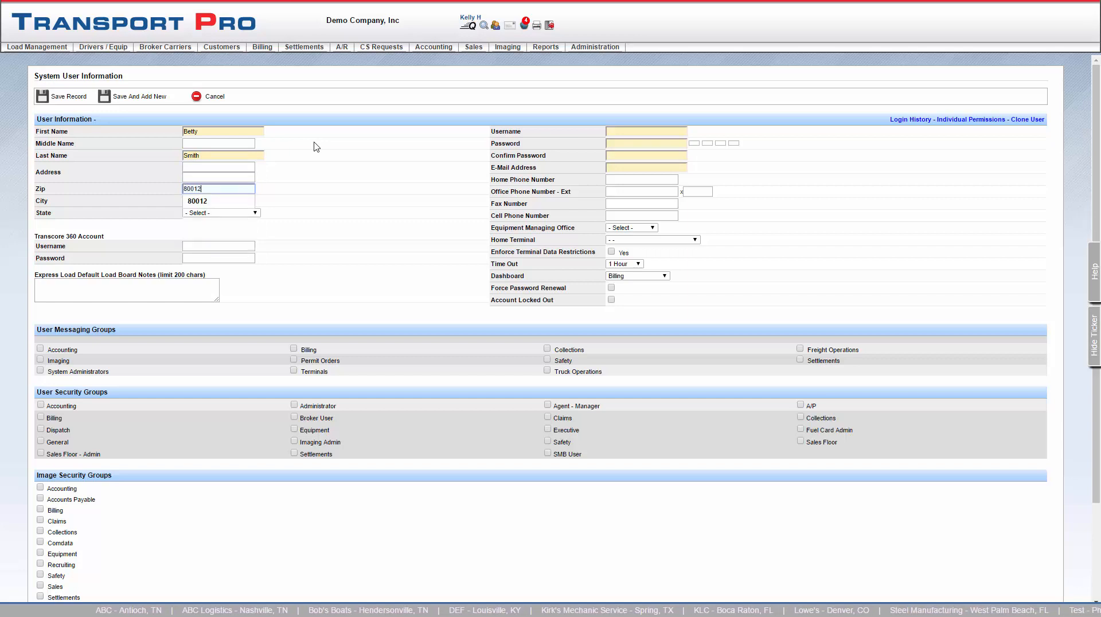
pyautogui.click(344, 245)
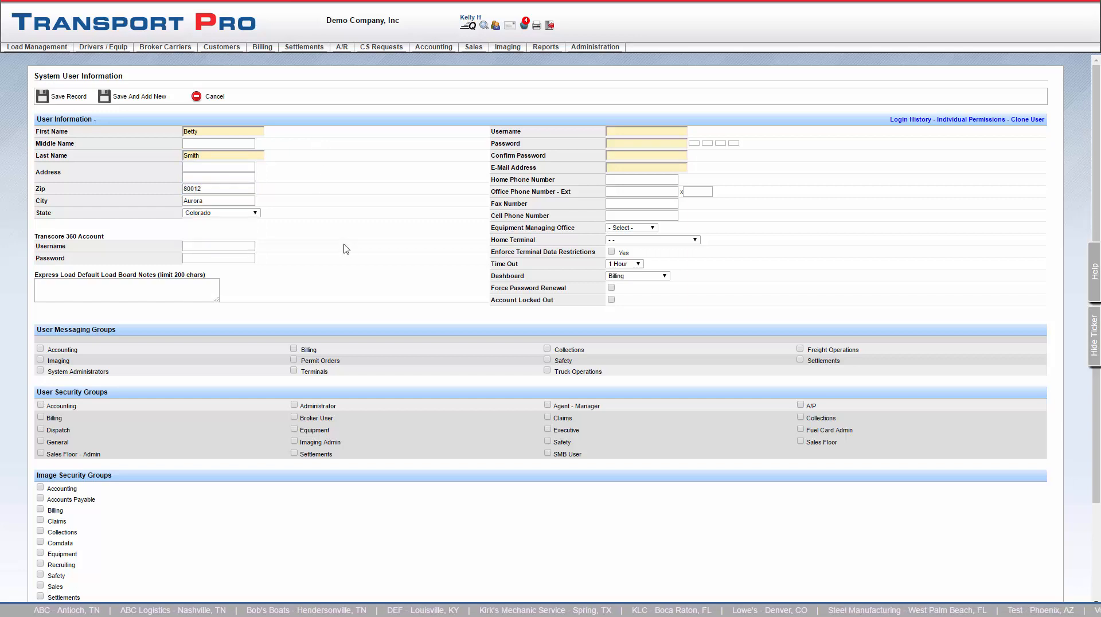
# Enter the user's Transcore 360 username
pyautogui.click(225, 243)
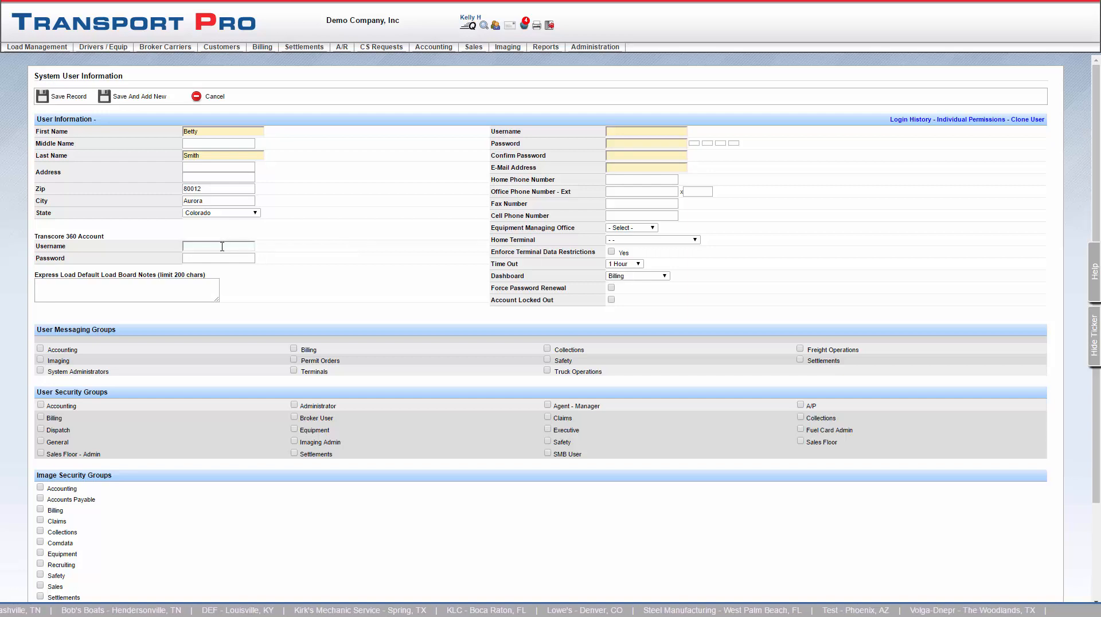
pyautogui.click(222, 246)
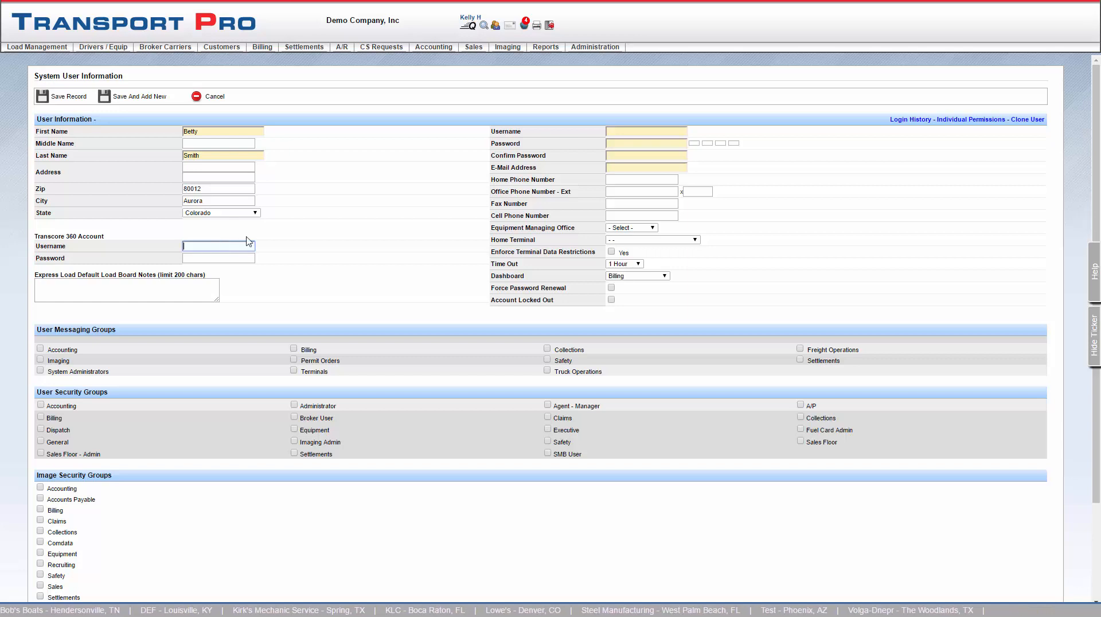
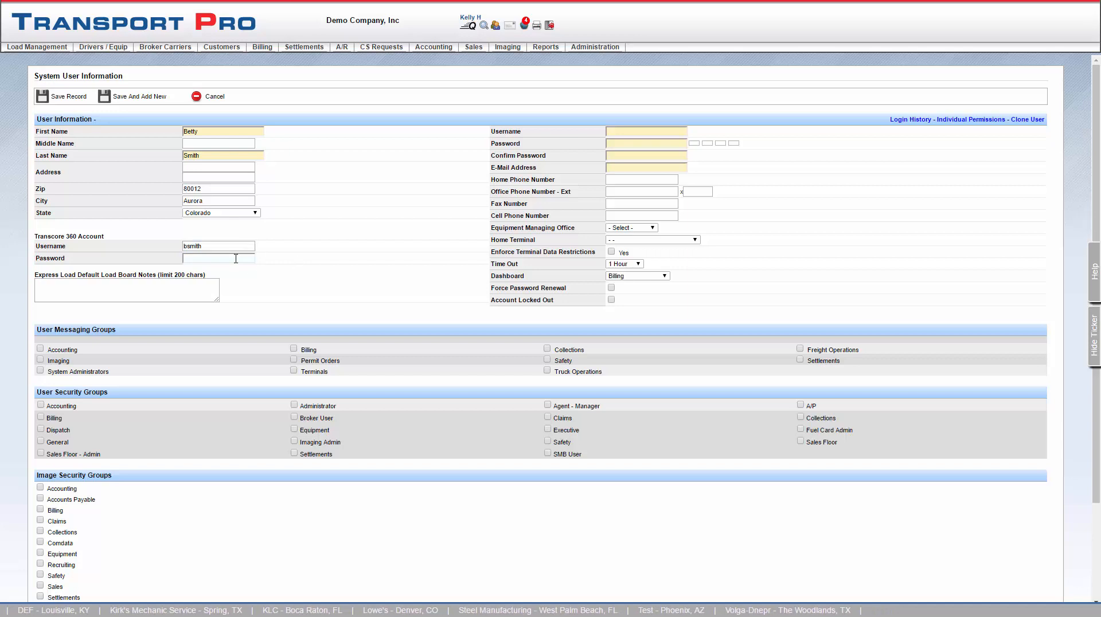
pyautogui.click(236, 259)
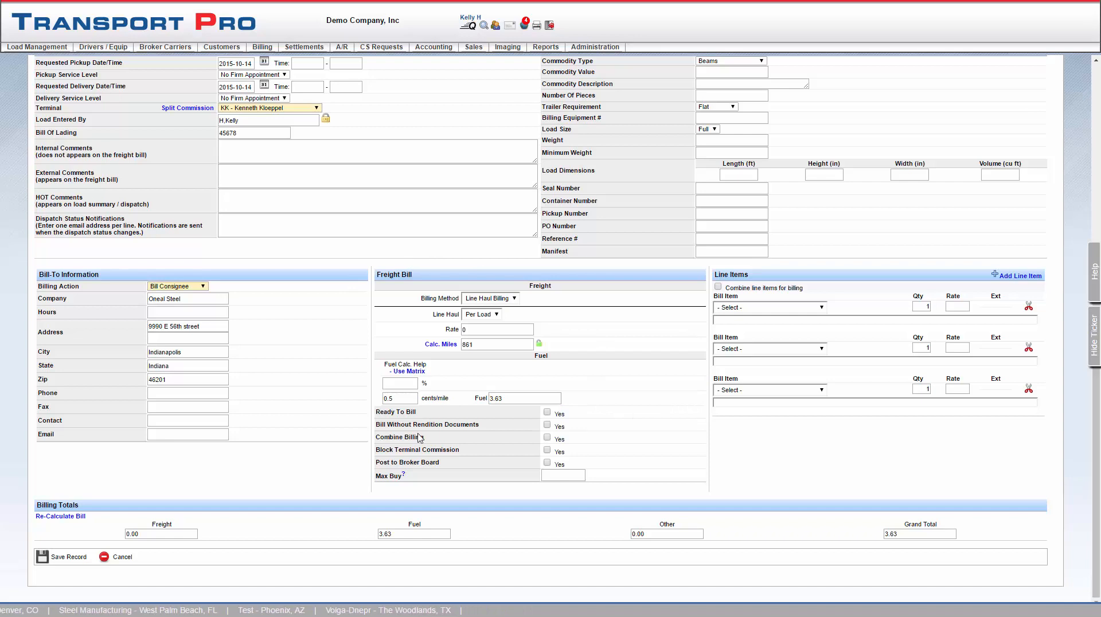
# Enable Post to Broker Board on the load and start a Load Board Comment
pyautogui.click(547, 463)
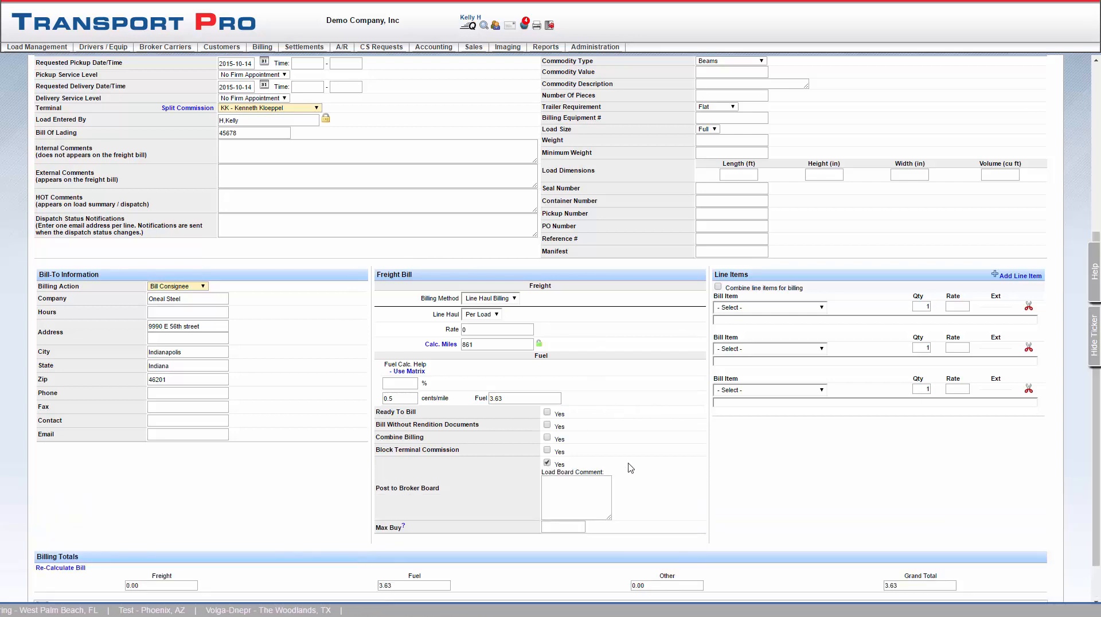
pyautogui.click(603, 487)
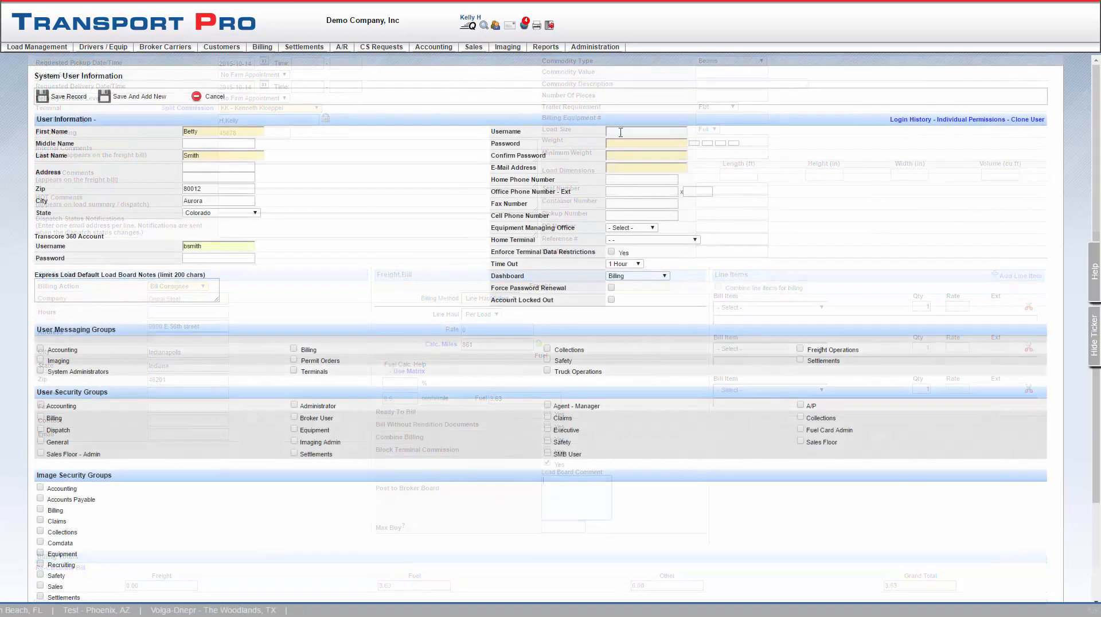
# Enter the user's login username, then type and confirm a strong password
pyautogui.click(620, 132)
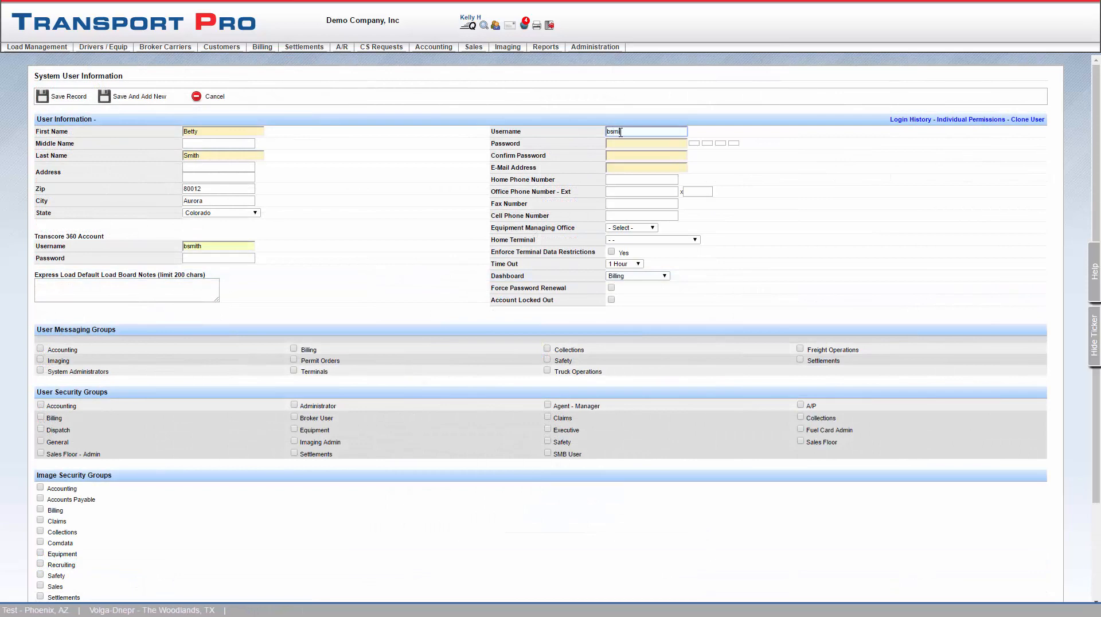
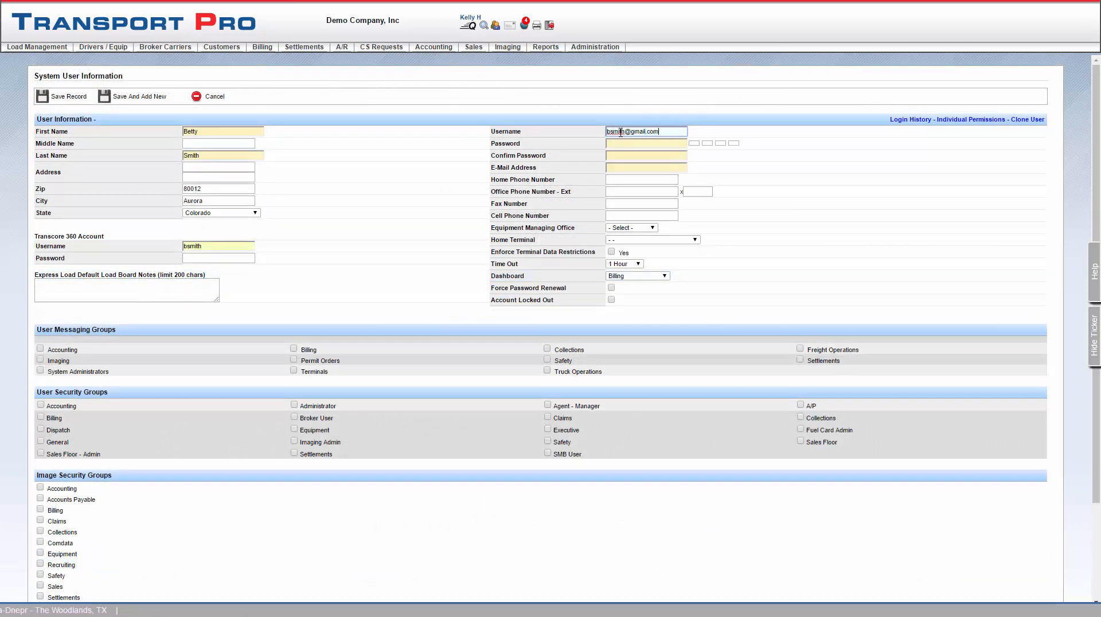
pyautogui.press('Tab')
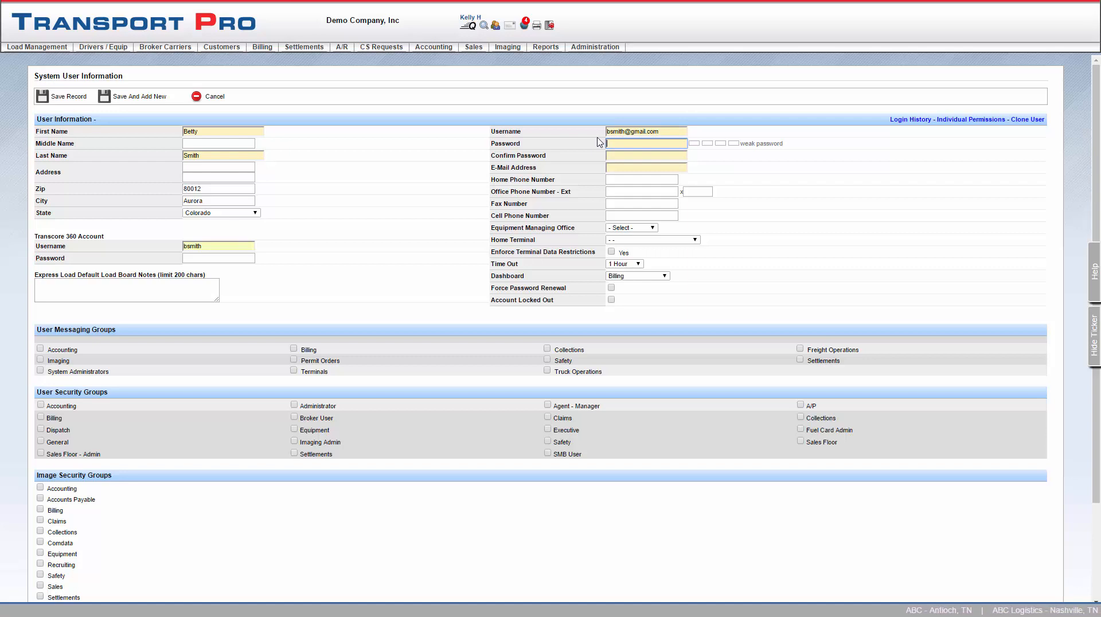
pyautogui.write('••••••••')
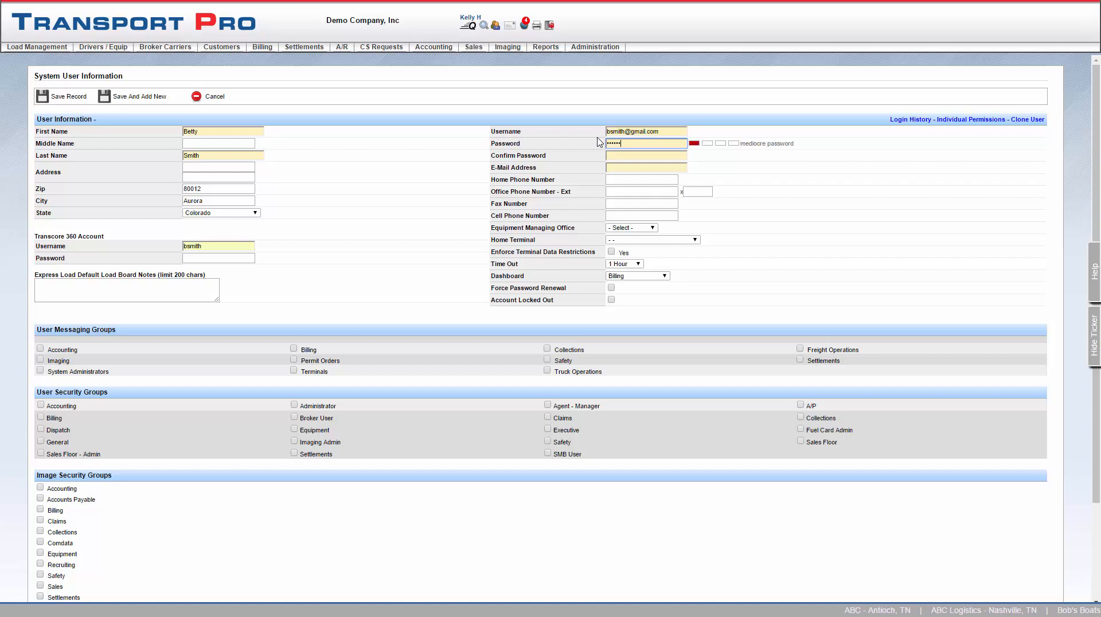
pyautogui.write('•')
pyautogui.press('Tab')
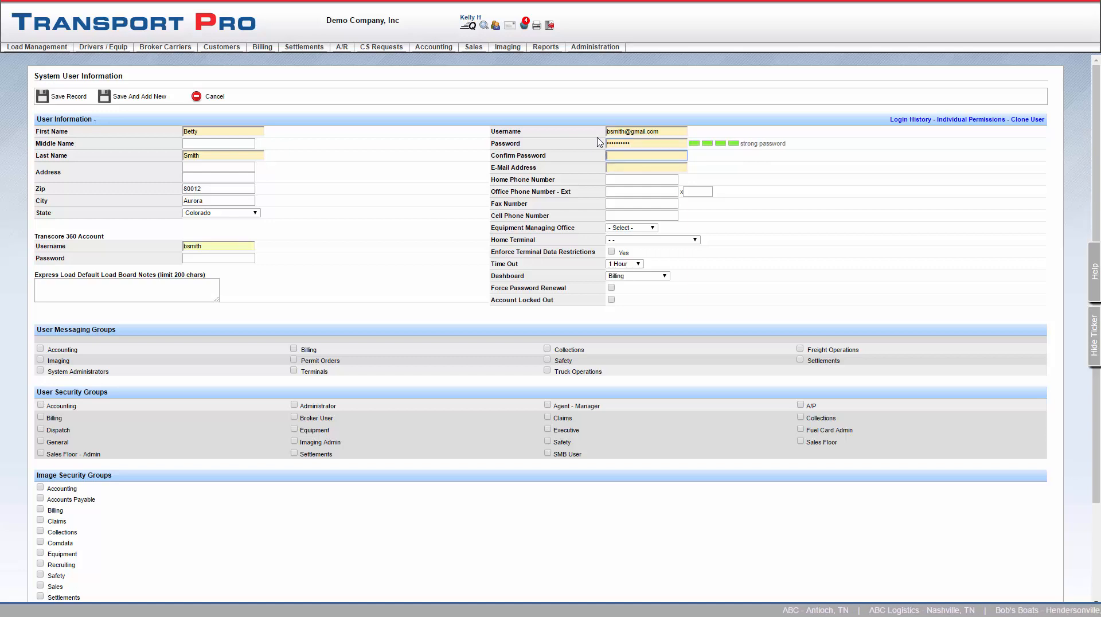
pyautogui.write('••••')
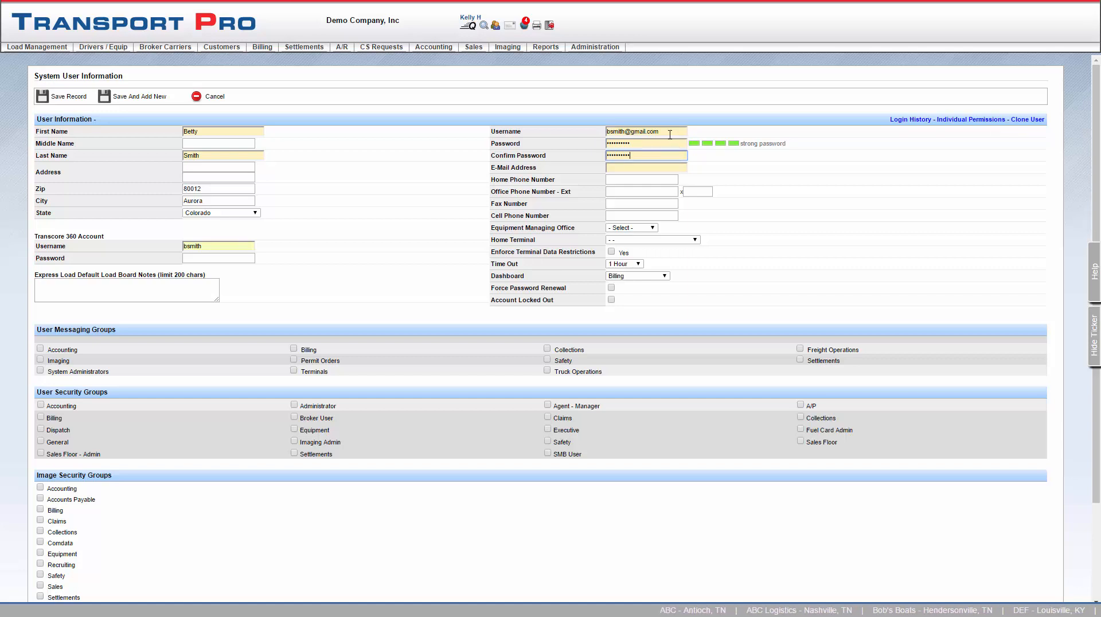
# Copy the login username into the E-Mail Address field
pyautogui.moveTo(665, 131); pyautogui.dragTo(606, 133)
pyautogui.hotkey('ctrl', 'c')
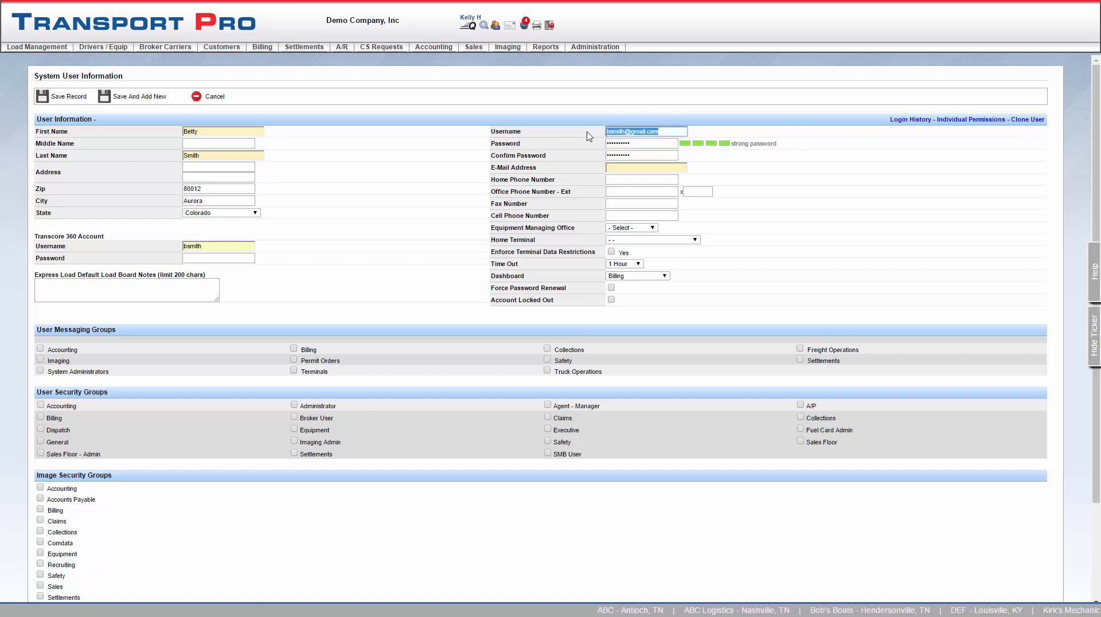
pyautogui.click(624, 168)
pyautogui.hotkey('ctrl', 'v')
pyautogui.press('Tab')
pyautogui.press('Tab')
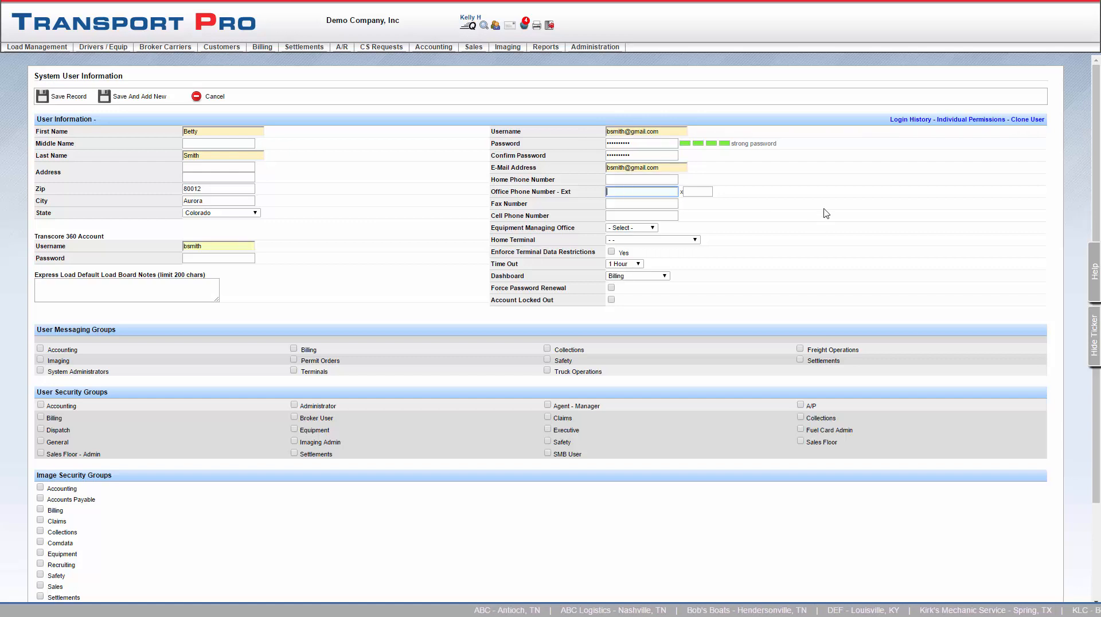
# Enter the office phone, leave Equipment Managing Office unset, and choose EF - Nashville Terminal as home terminal
pyautogui.write('555-555-5555')
pyautogui.click(665, 206)
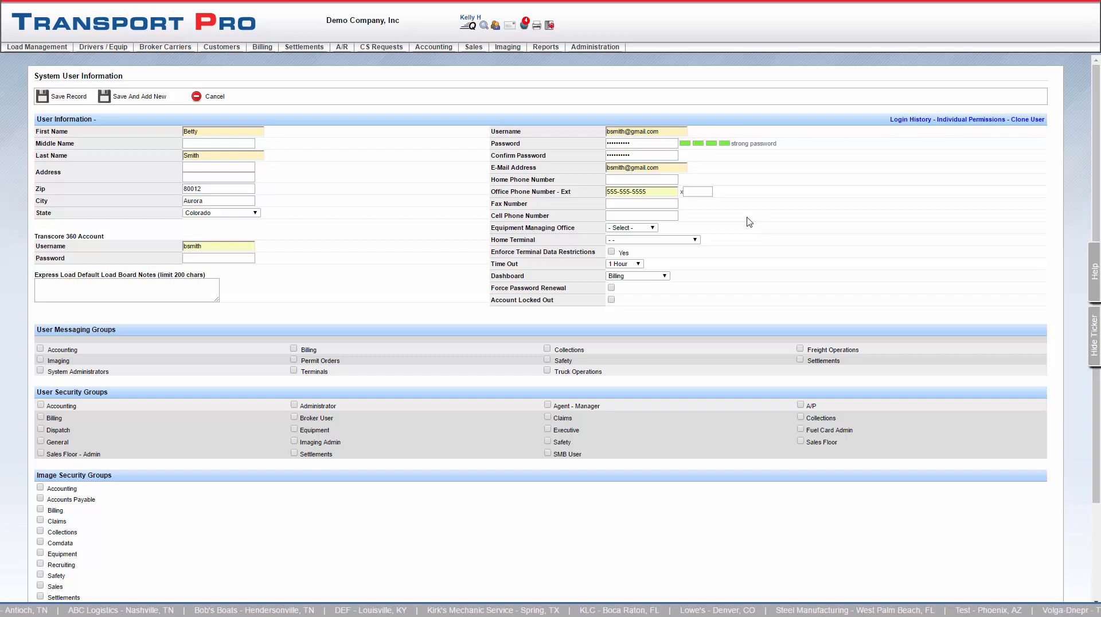
pyautogui.click(652, 228)
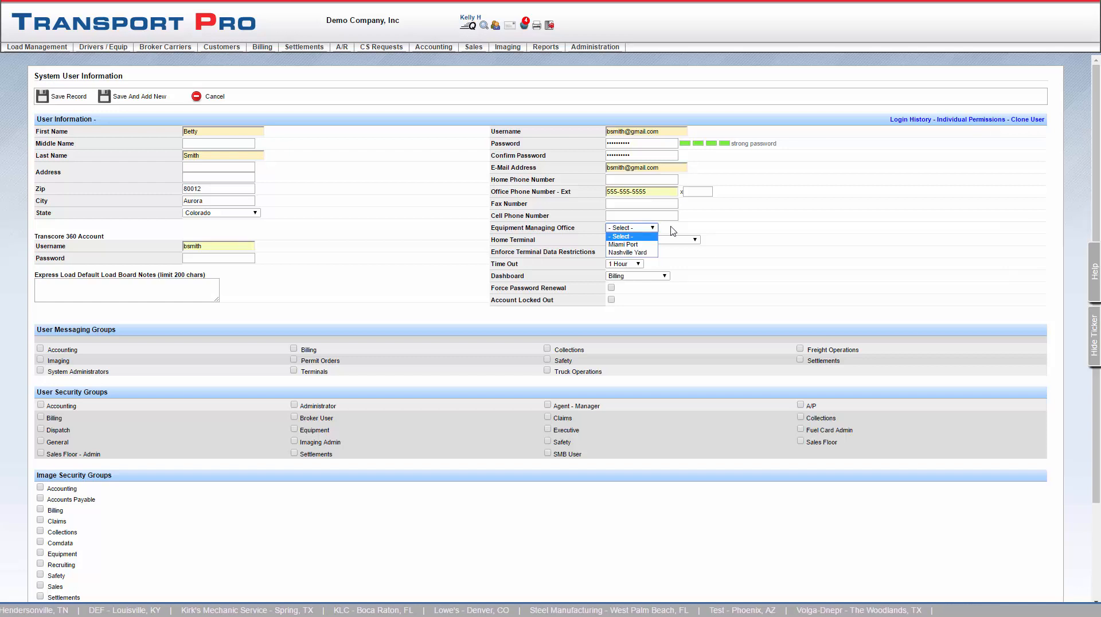
pyautogui.click(673, 231)
pyautogui.click(696, 241)
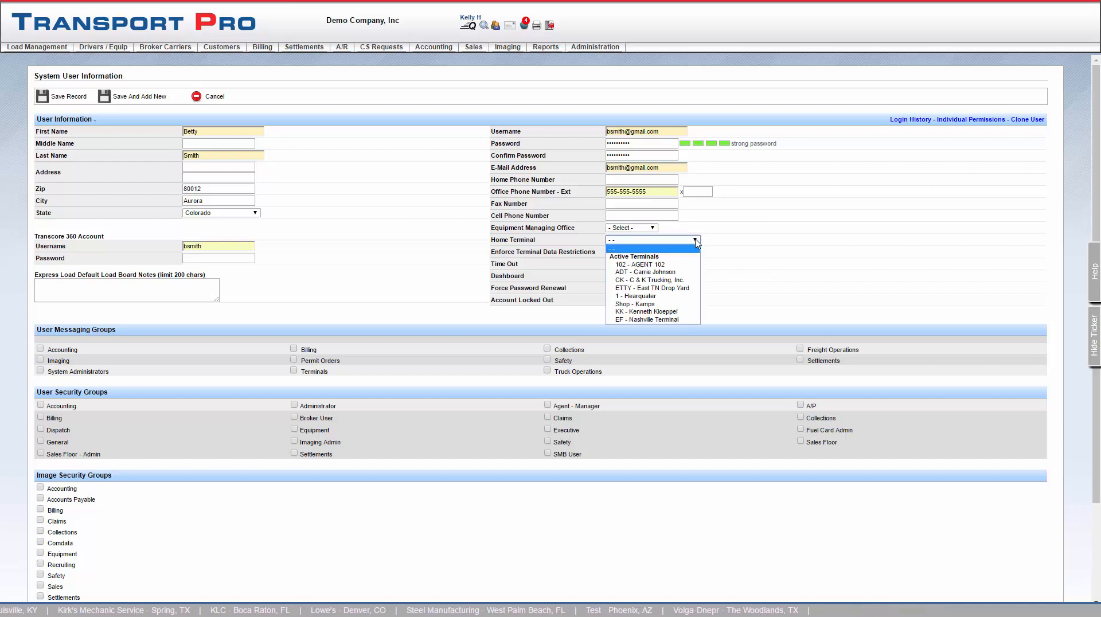
pyautogui.click(678, 320)
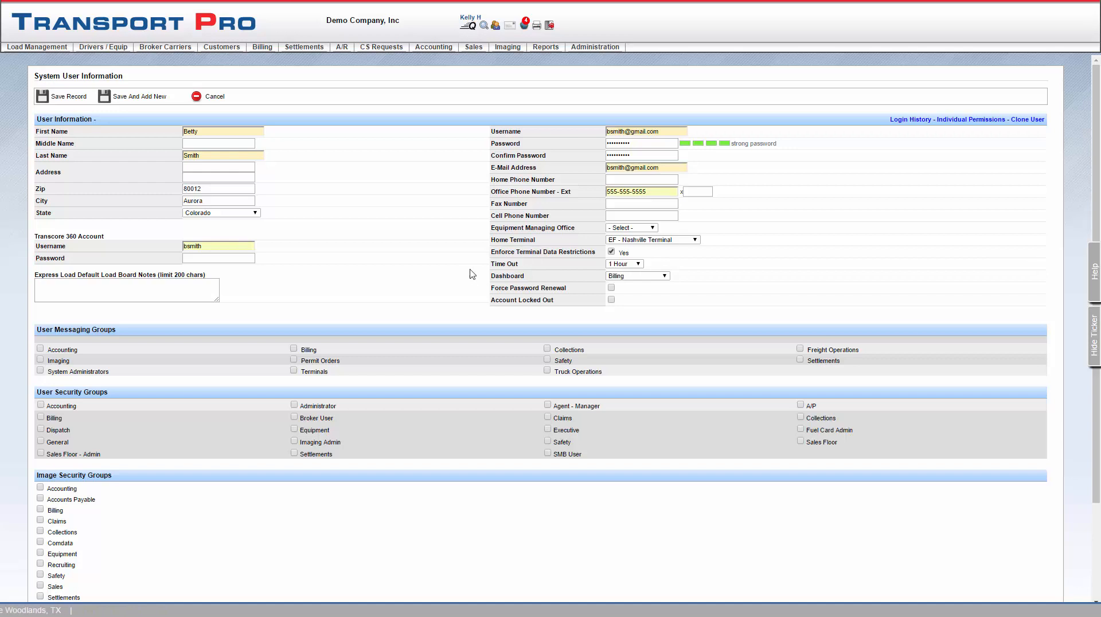
# Keep the Time Out at 1 Hour and set the Dashboard to Freight Operations
pyautogui.click(639, 264)
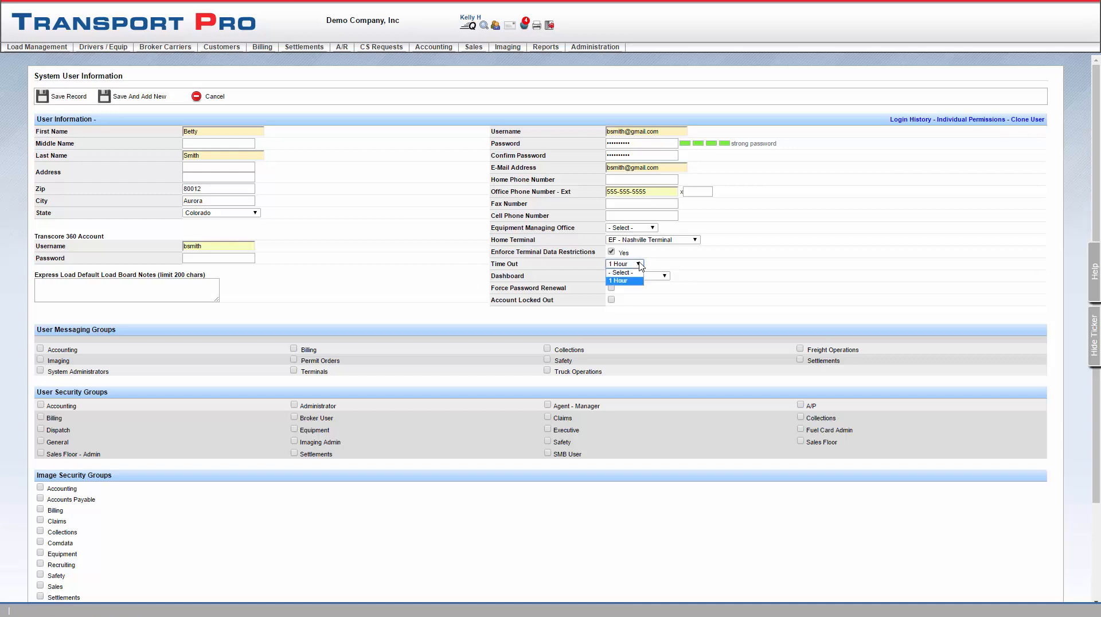
pyautogui.click(640, 266)
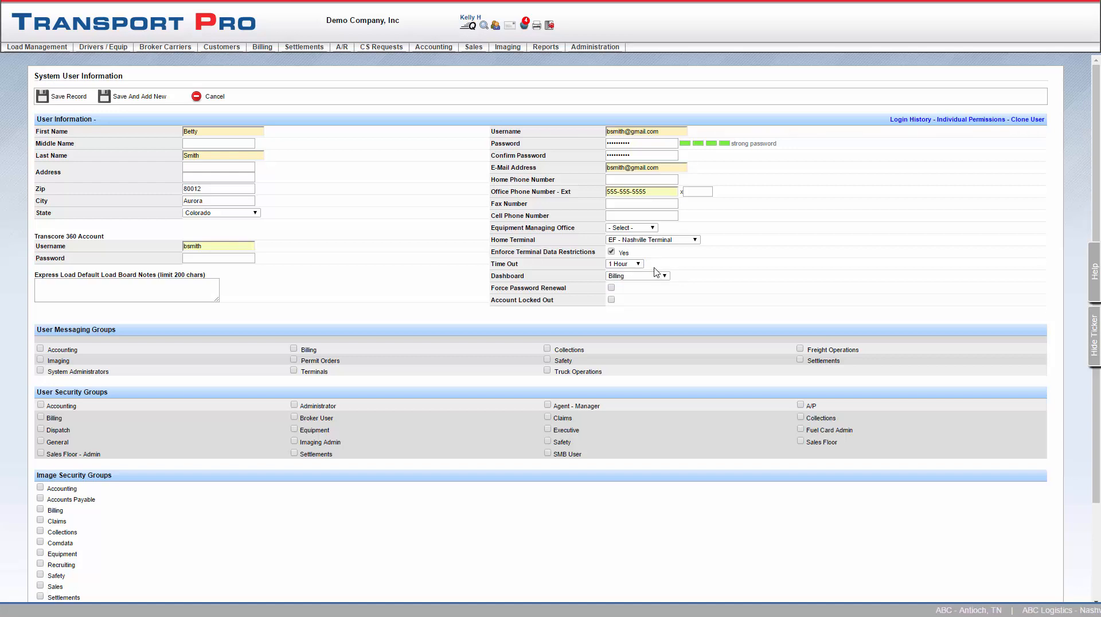
pyautogui.click(665, 278)
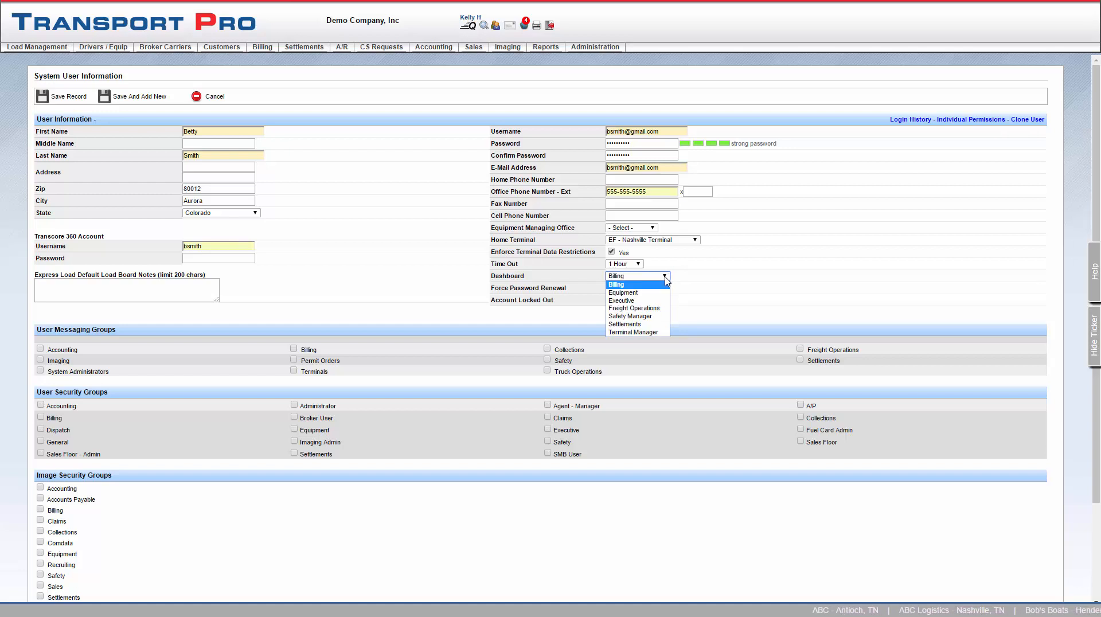
pyautogui.click(667, 310)
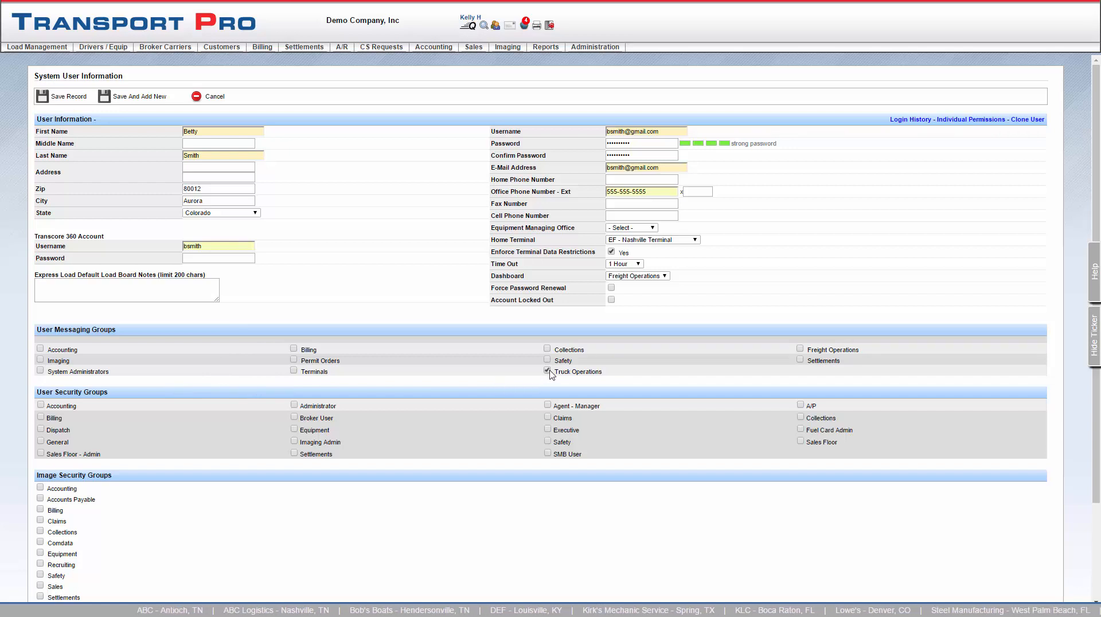
# Tick the Freight Operations messaging group, then check and dismiss the notifications panel
pyautogui.click(800, 350)
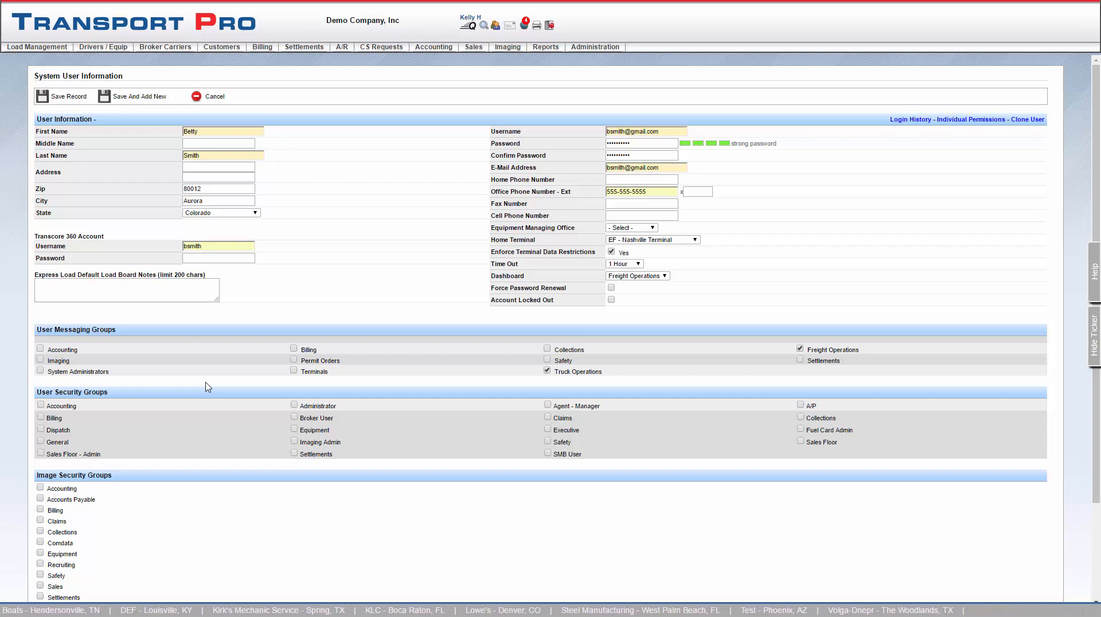
pyautogui.click(526, 26)
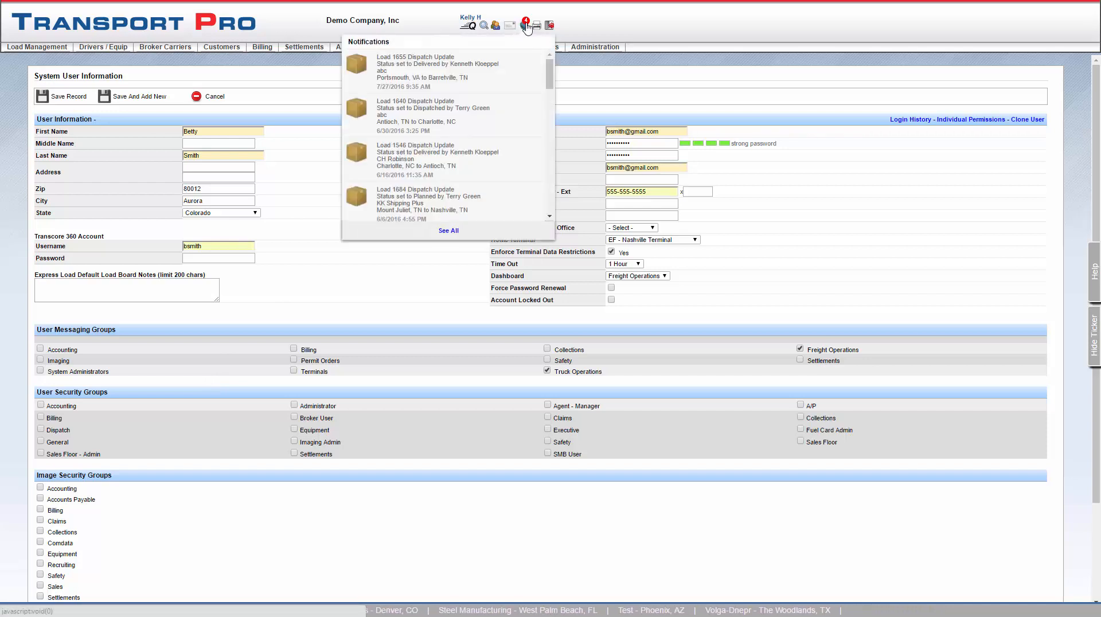
pyautogui.click(527, 28)
pyautogui.click(326, 229)
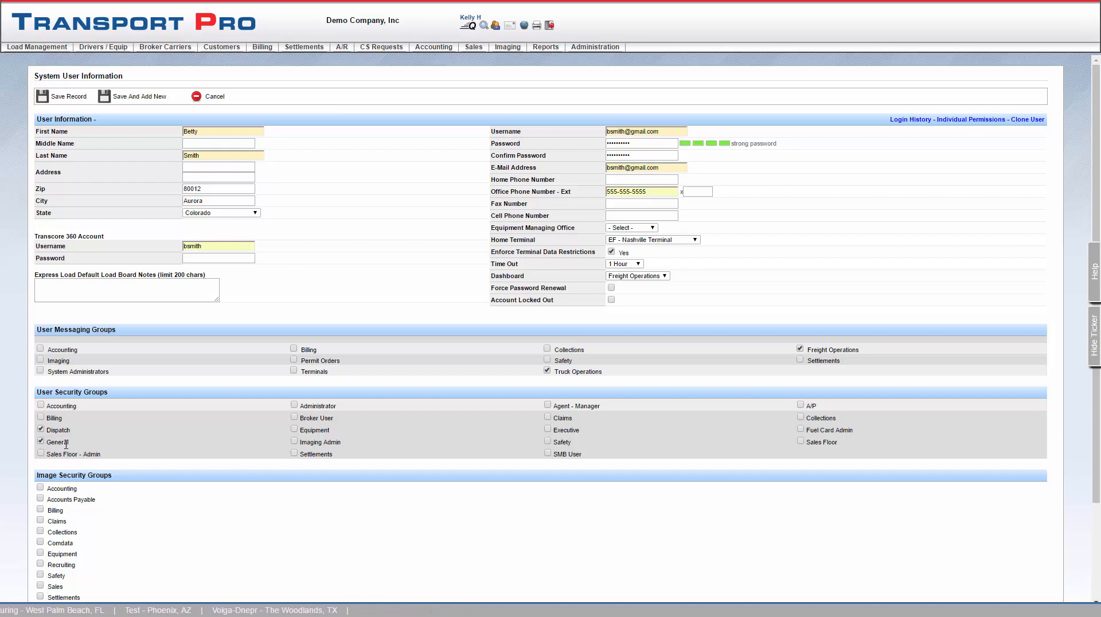
# Highlight the General security group label, then scroll down to the remaining groups
pyautogui.moveTo(68, 442); pyautogui.dragTo(49, 443)
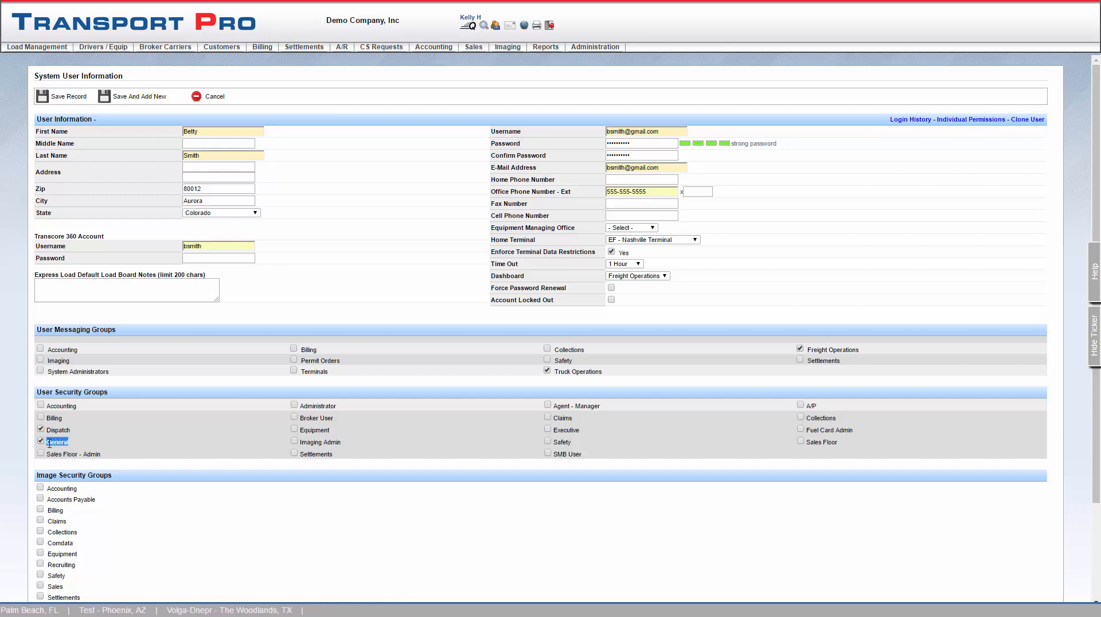
pyautogui.click(92, 446)
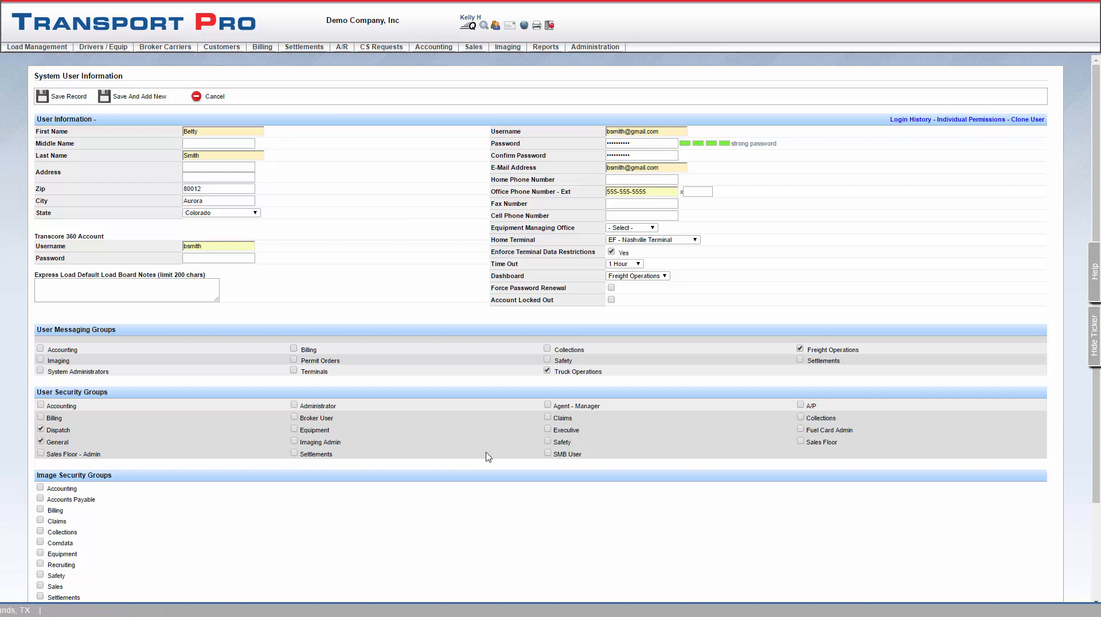
pyautogui.scroll(-3, 486, 456)
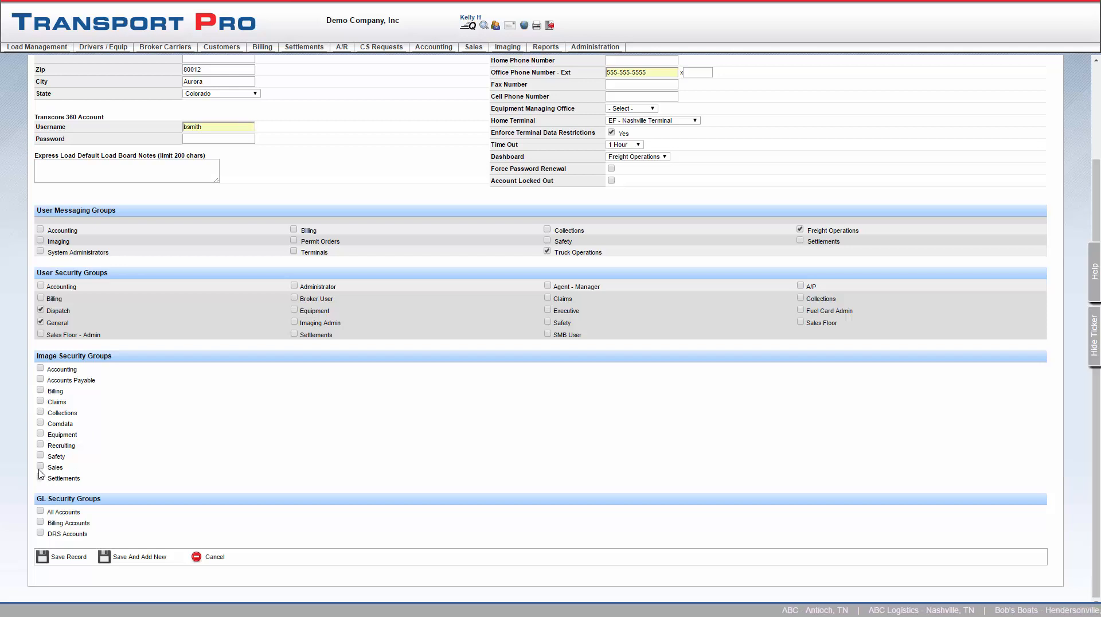
# Grant Equipment image security access and save the new user record
pyautogui.click(40, 435)
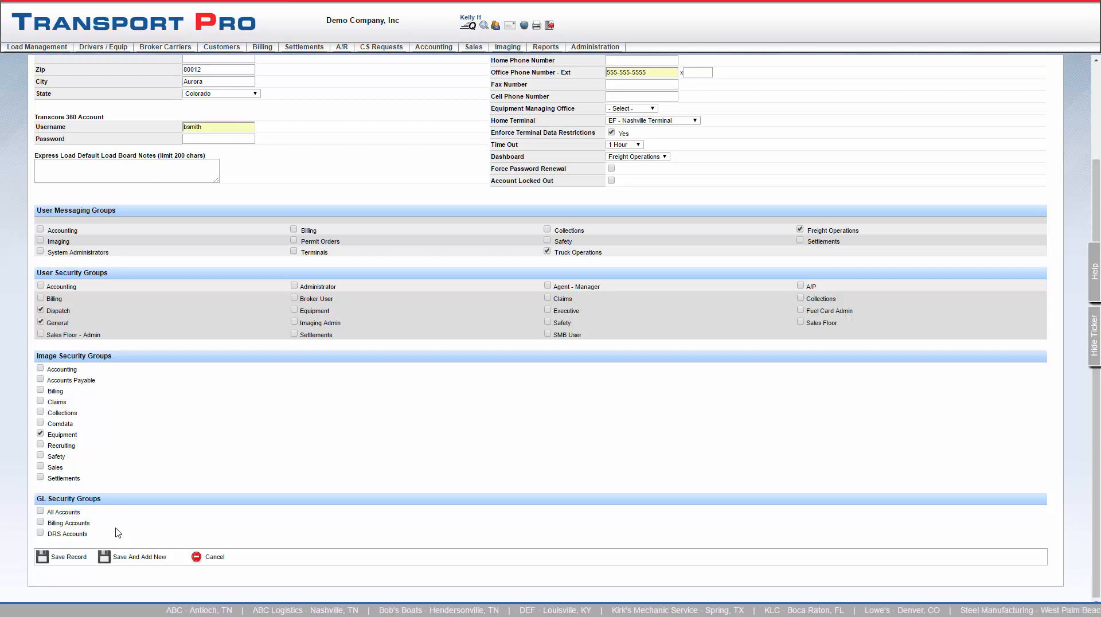
pyautogui.doubleClick(64, 556)
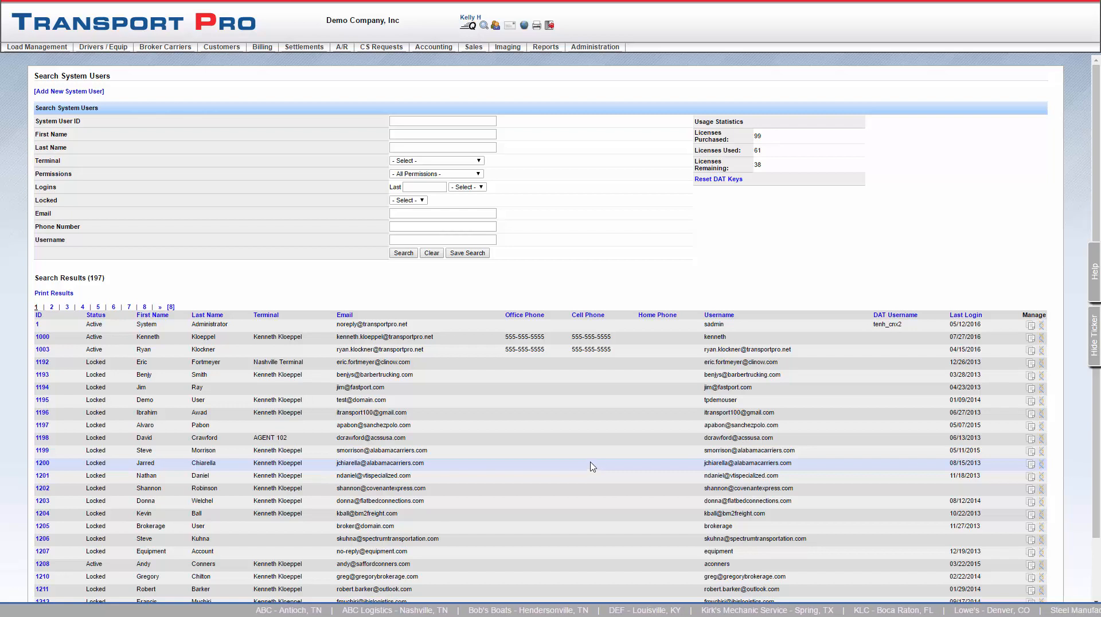
# Open the locked user's System User Information record from the search results
pyautogui.click(42, 388)
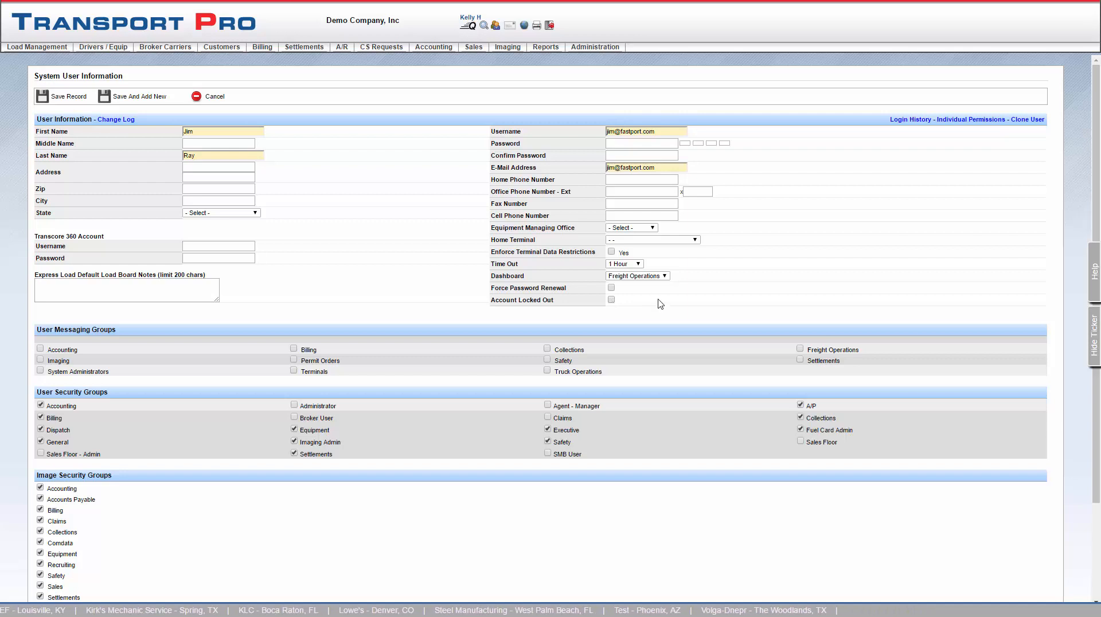
# Enter and confirm a new password for the user
pyautogui.click(631, 143)
pyautogui.write('••••••••')
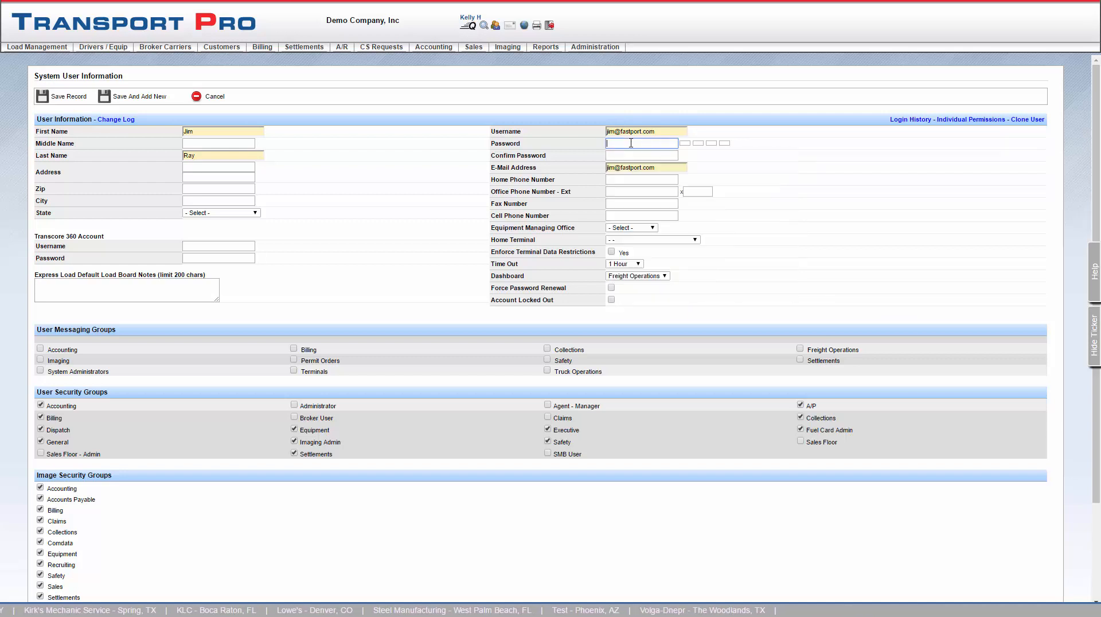
pyautogui.write('•')
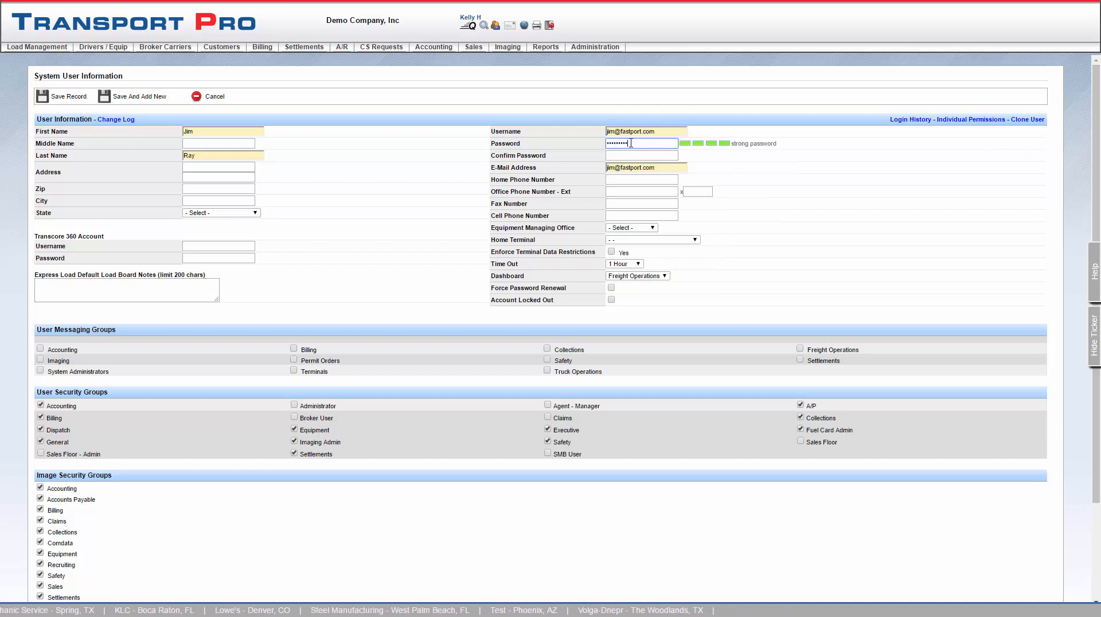
pyautogui.press('Tab')
pyautogui.write('••••••••')
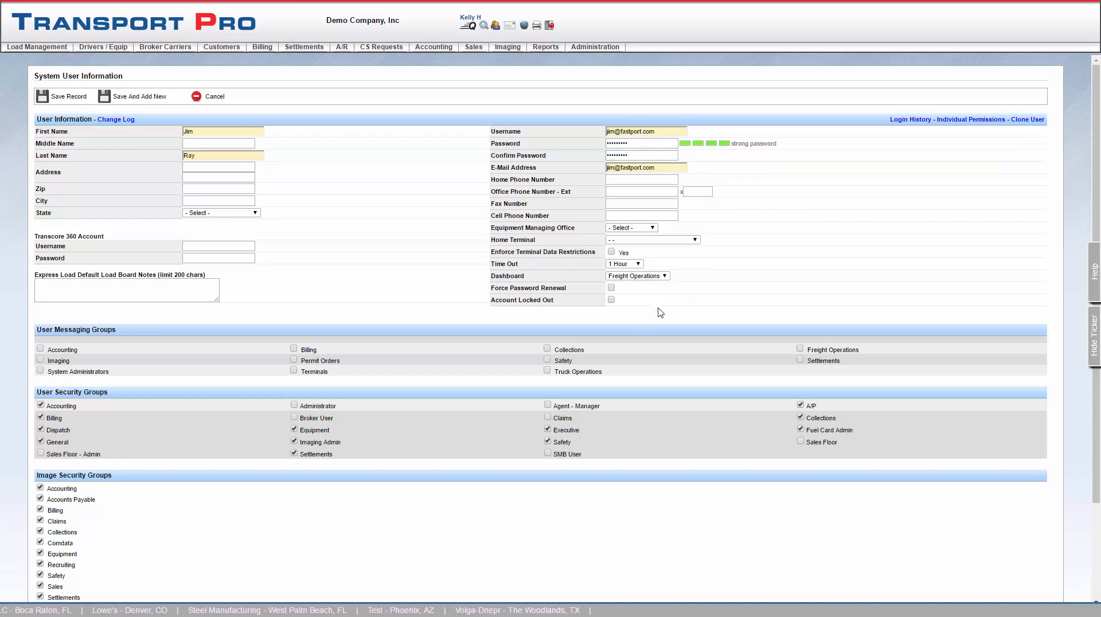
# Leave Force Password Renewal off and check Account Locked Out
pyautogui.click(611, 289)
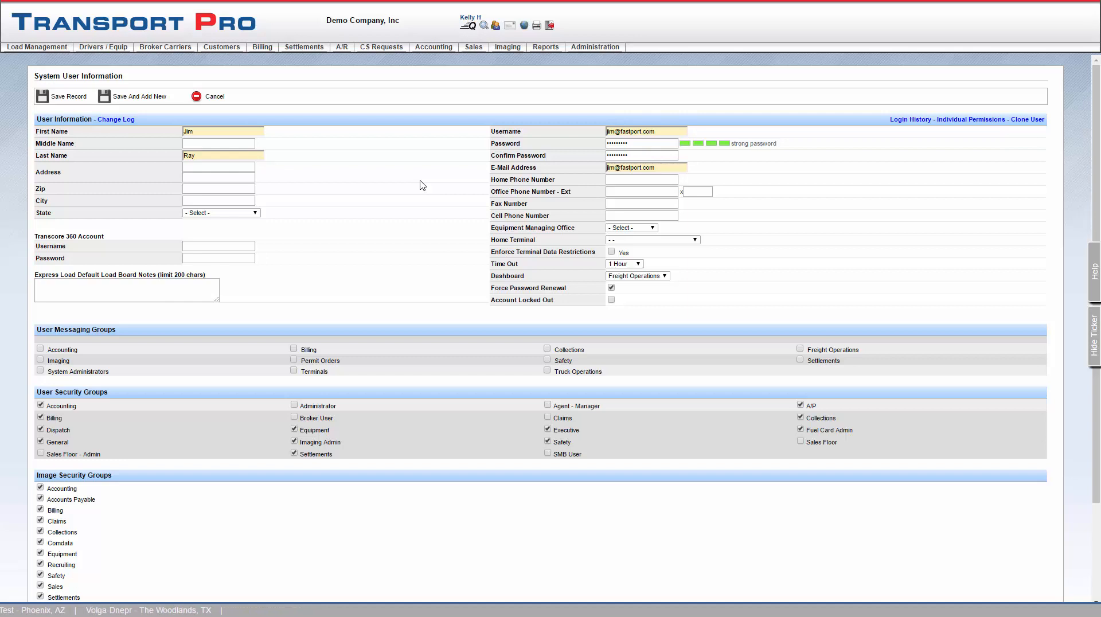
pyautogui.click(611, 287)
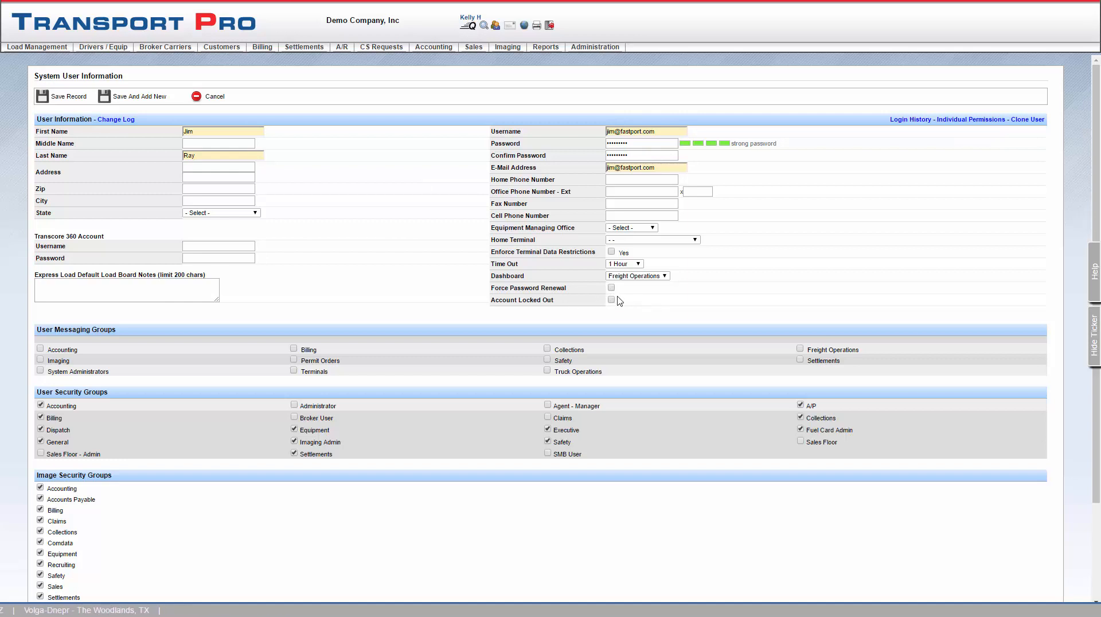
pyautogui.click(611, 299)
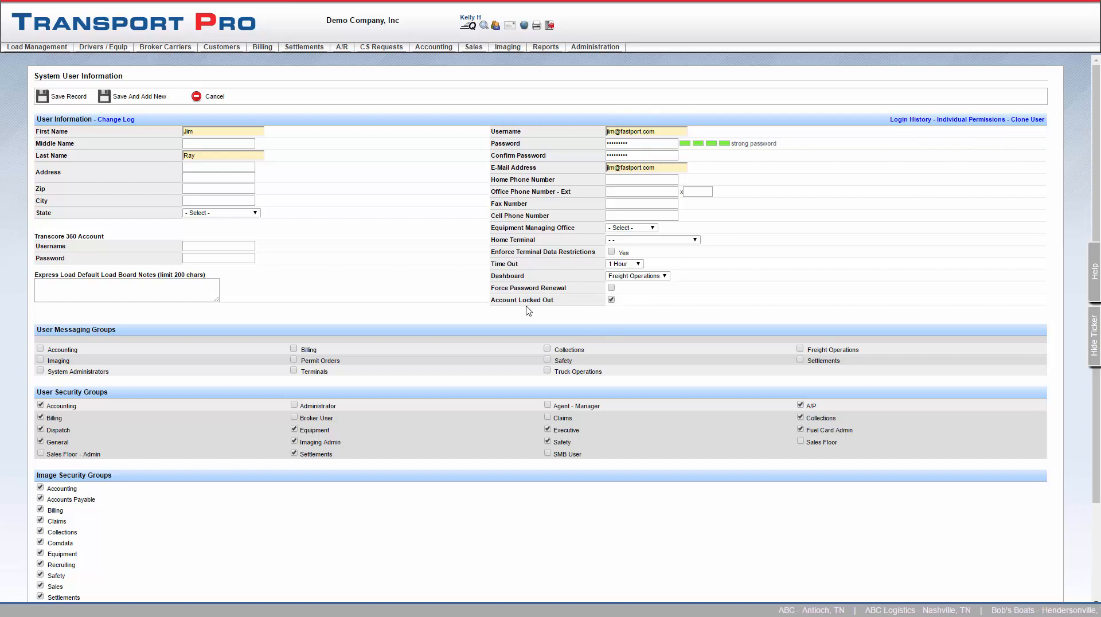
# Replace the user's first name with a new one, then open the record's Change Log
pyautogui.doubleClick(212, 132)
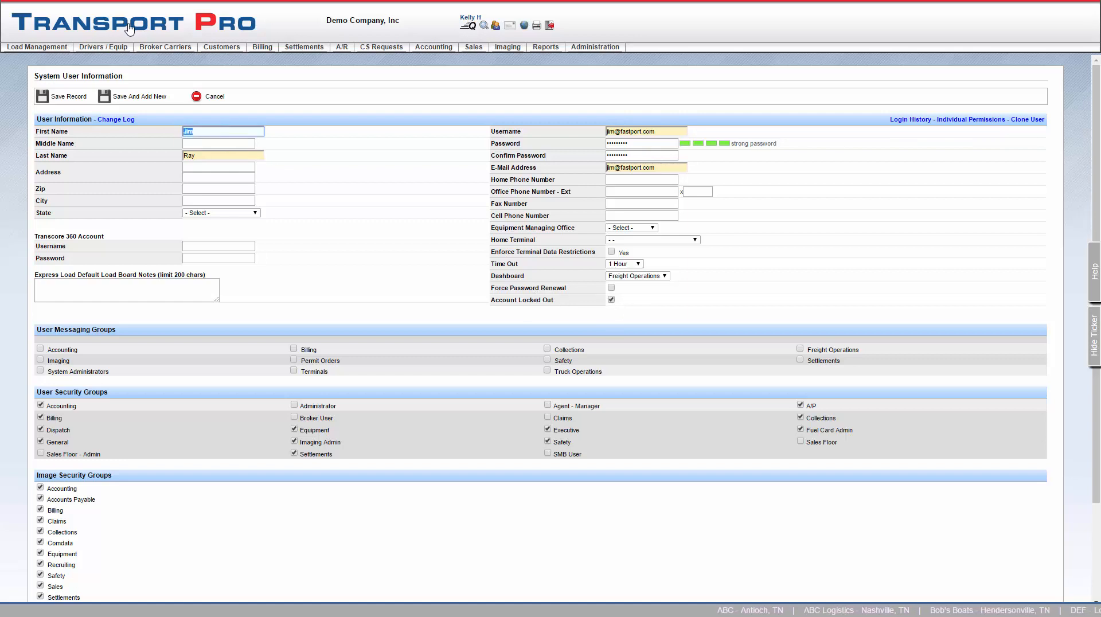
pyautogui.write('George')
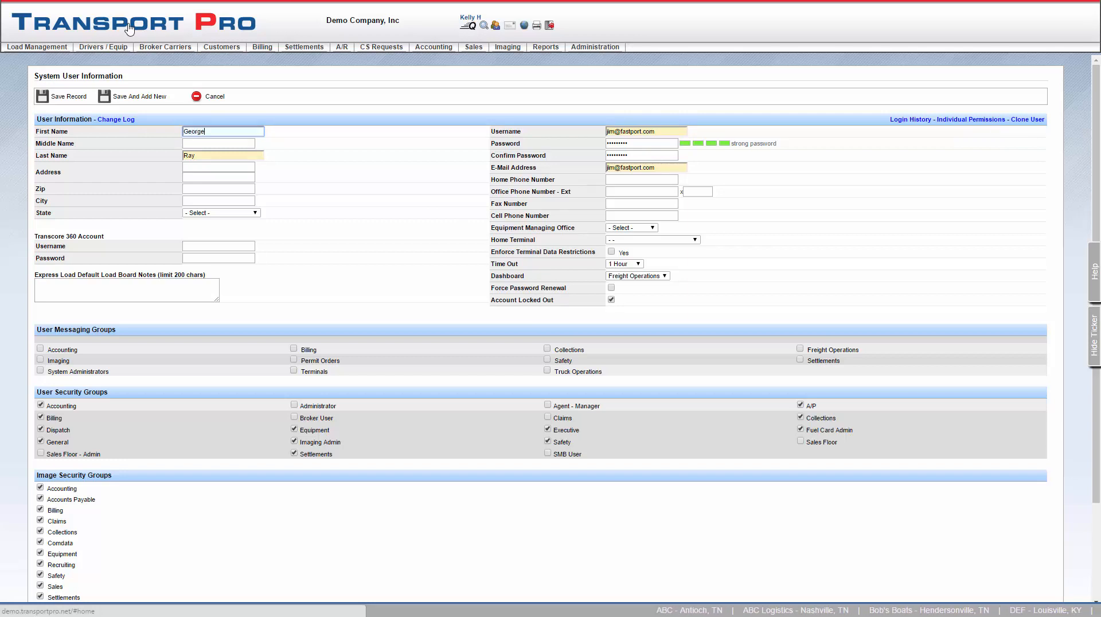
pyautogui.click(198, 156)
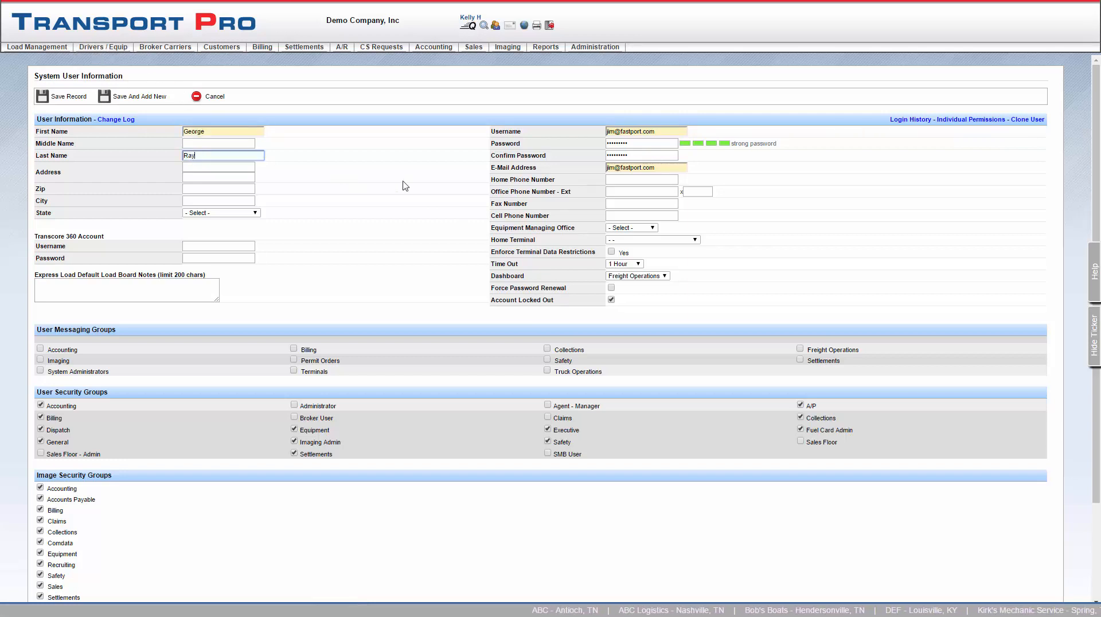
pyautogui.click(119, 119)
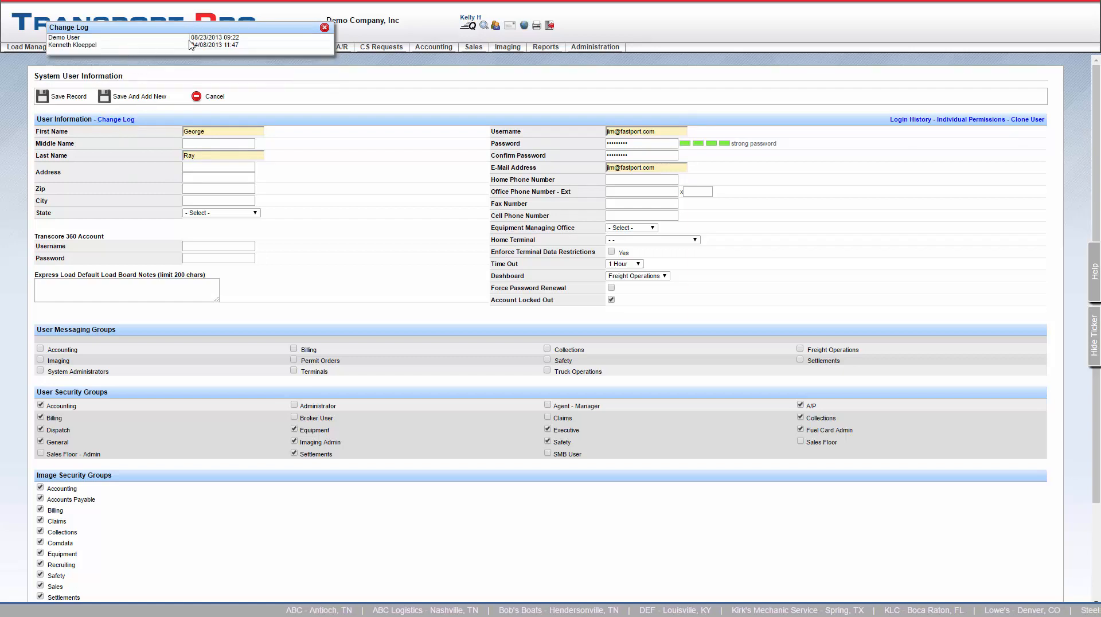
# Close the Change Log, view Login History and Individual Permissions, then close the permissions popup
pyautogui.click(325, 29)
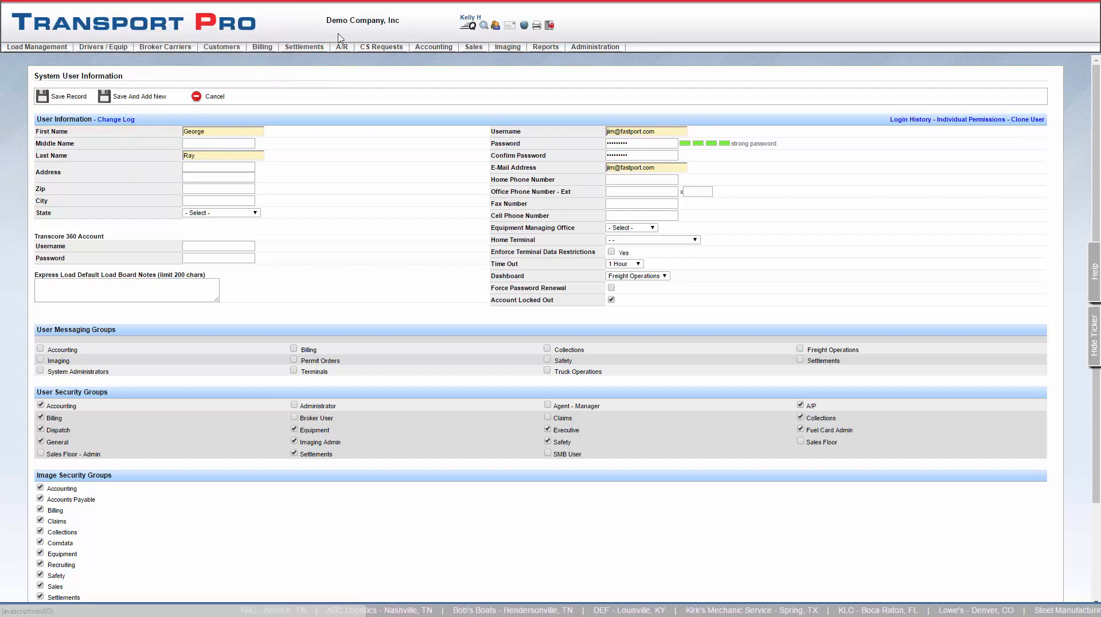
pyautogui.click(909, 120)
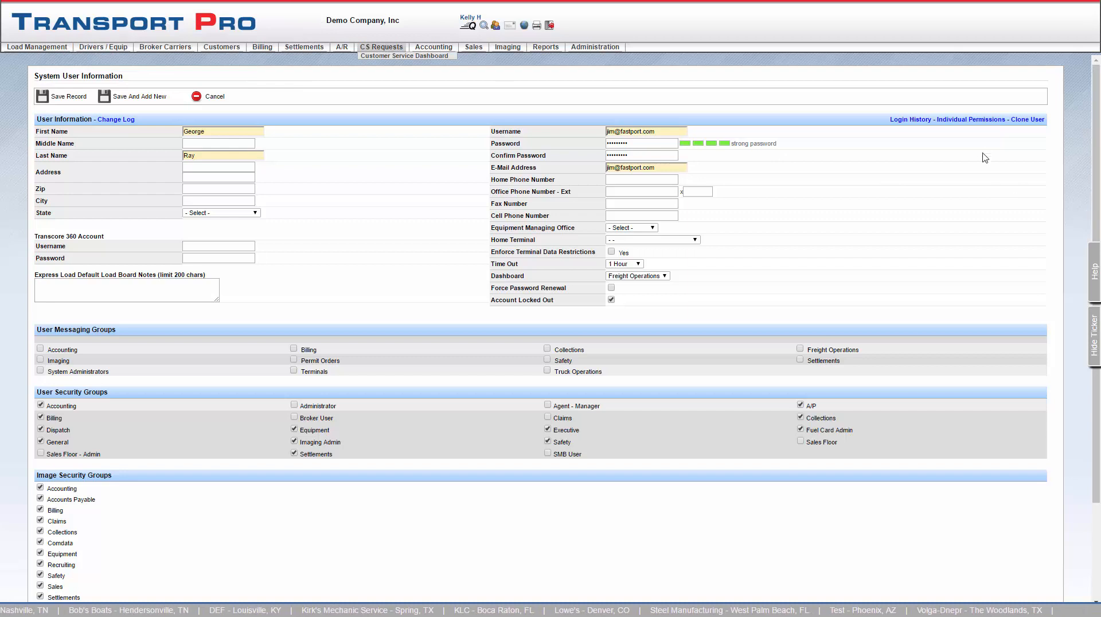
pyautogui.click(969, 120)
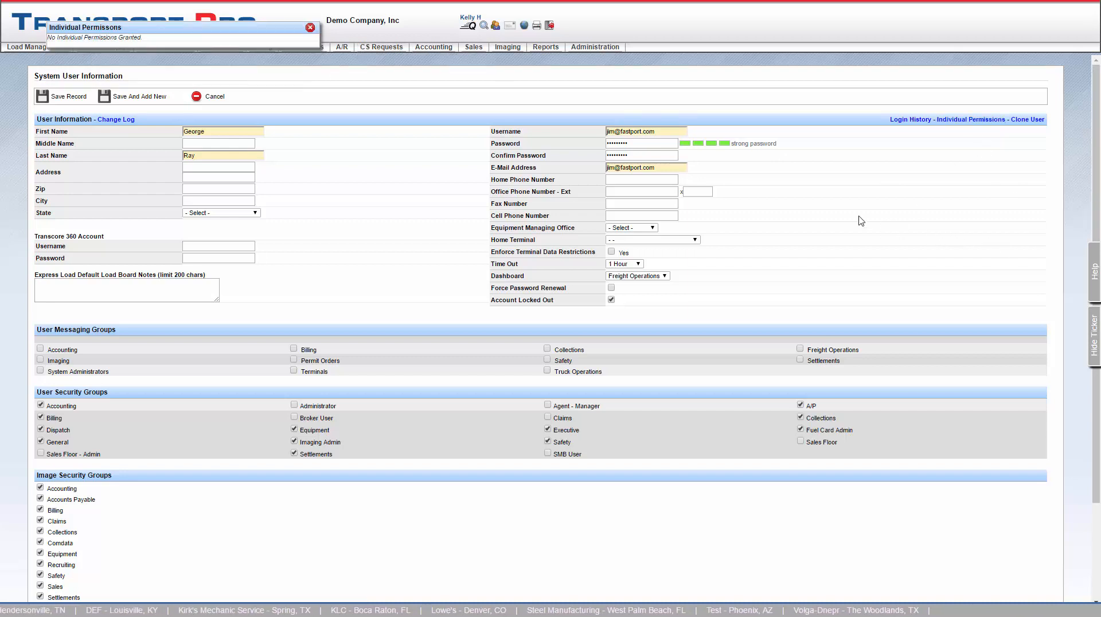
pyautogui.click(309, 27)
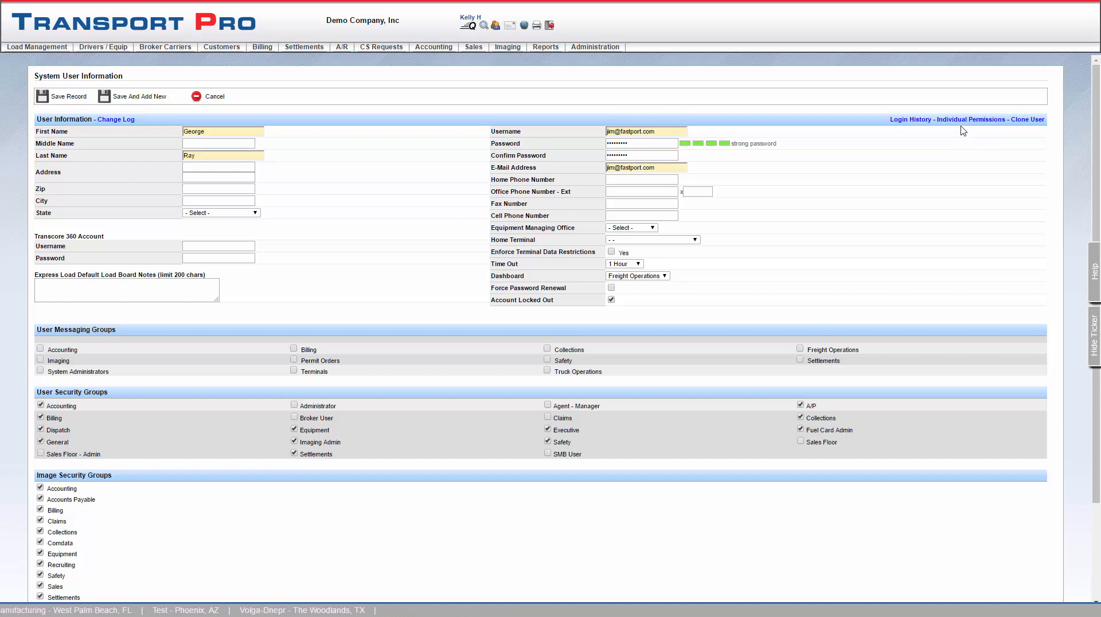
# Clone the user into a new record that keeps its groups, letting Chrome save the password
pyautogui.click(1029, 123)
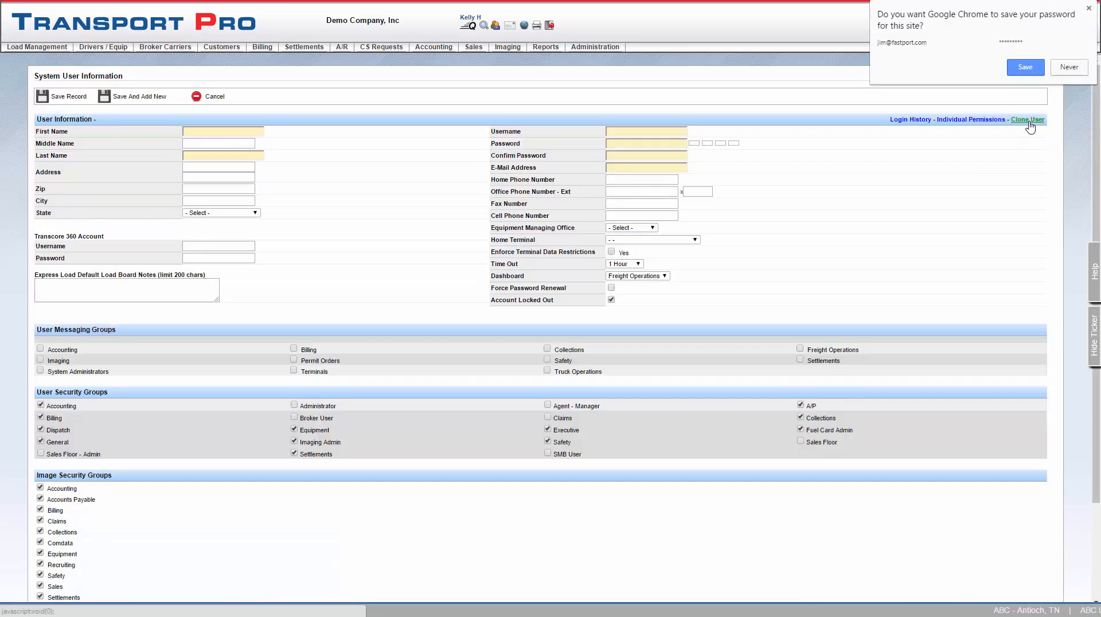
pyautogui.click(1025, 69)
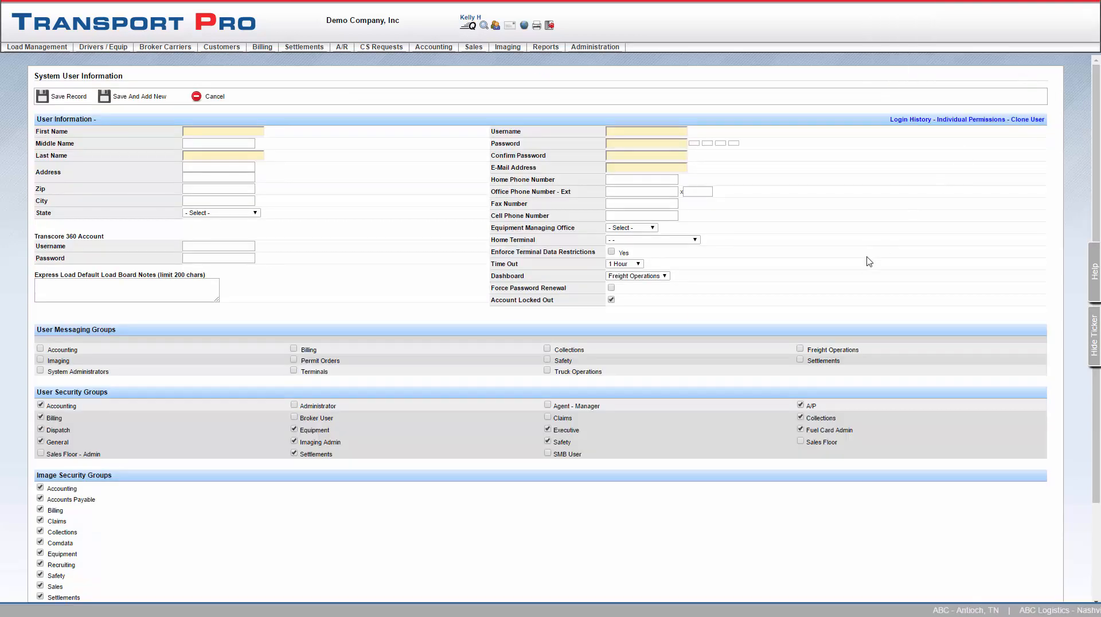
pyautogui.scroll(-2, 867, 263)
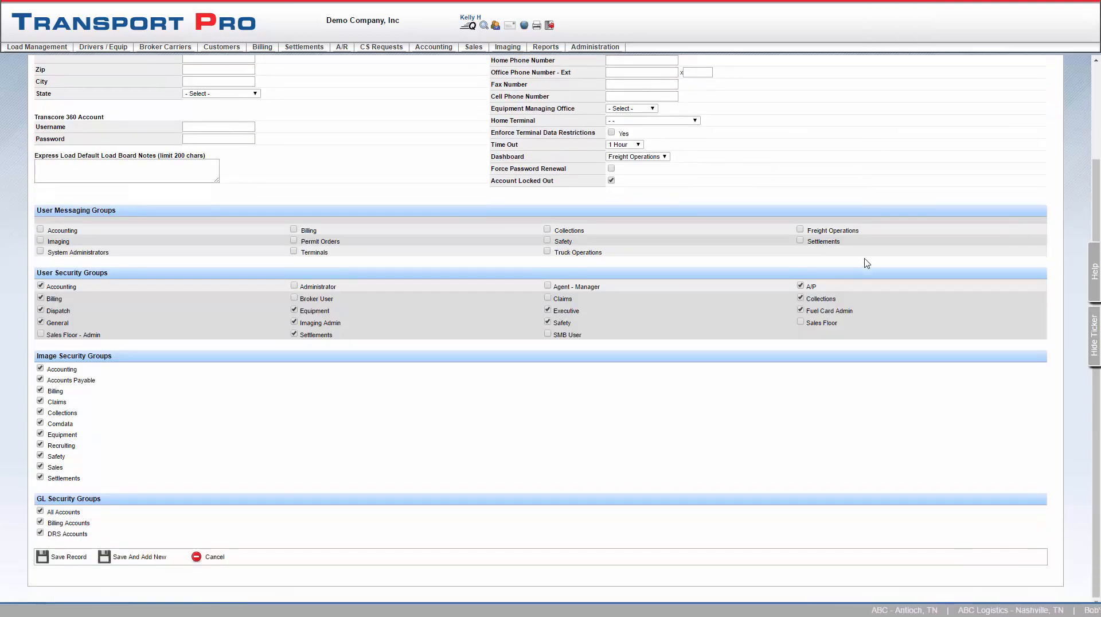
pyautogui.scroll(3, 867, 262)
# Enter the cloned user's new first and last name, skipping the middle name
pyautogui.click(230, 132)
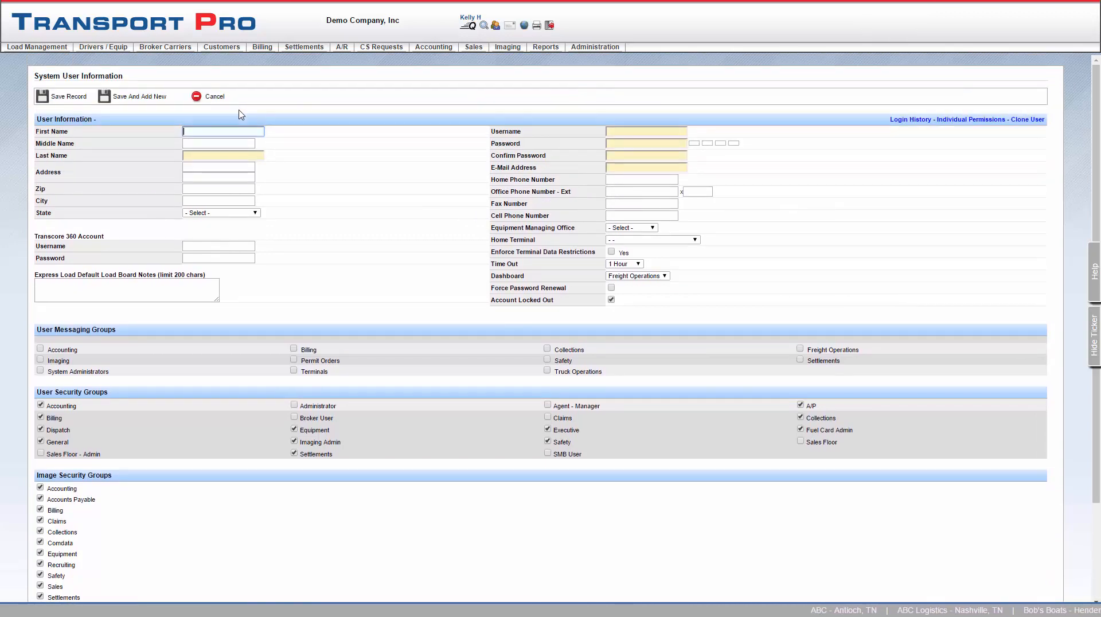
pyautogui.press('Tab')
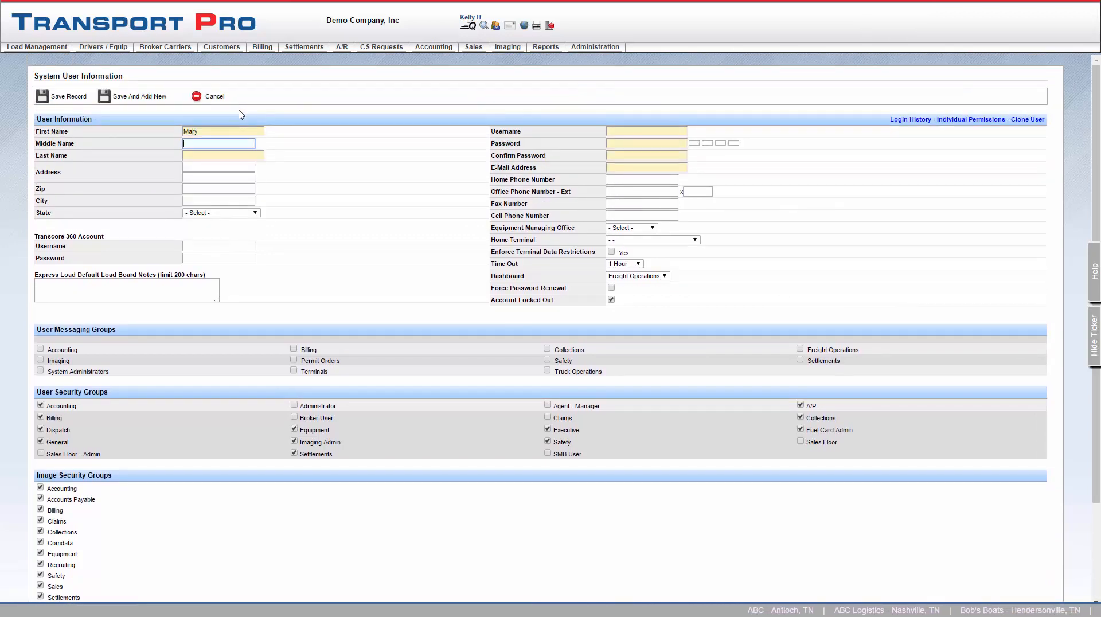
pyautogui.press('Tab')
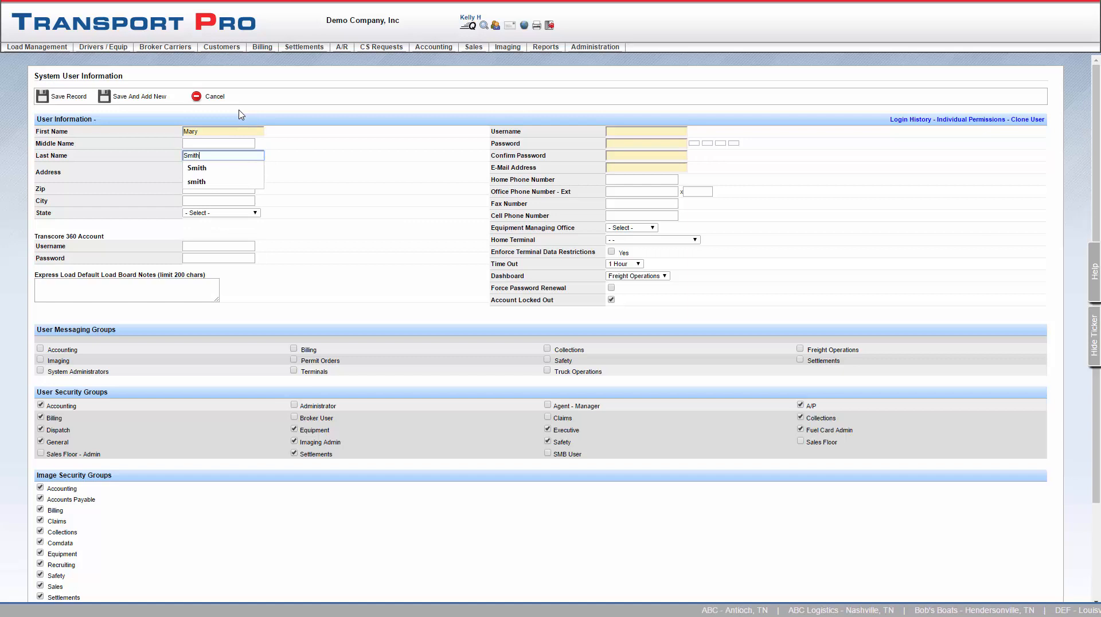
pyautogui.click(389, 185)
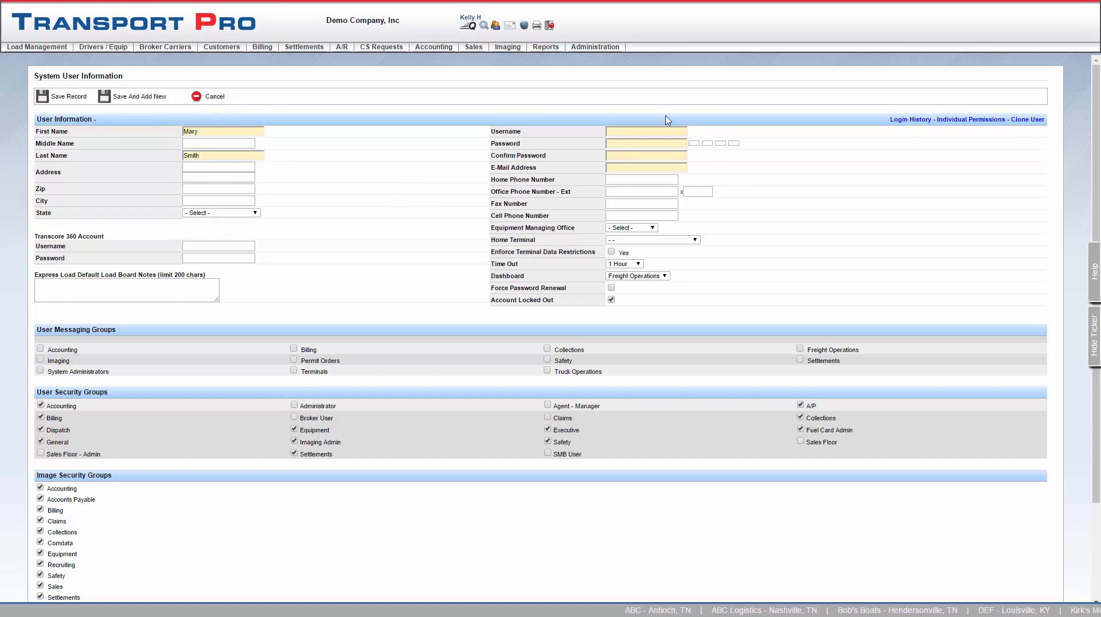
pyautogui.moveTo(601, 52)
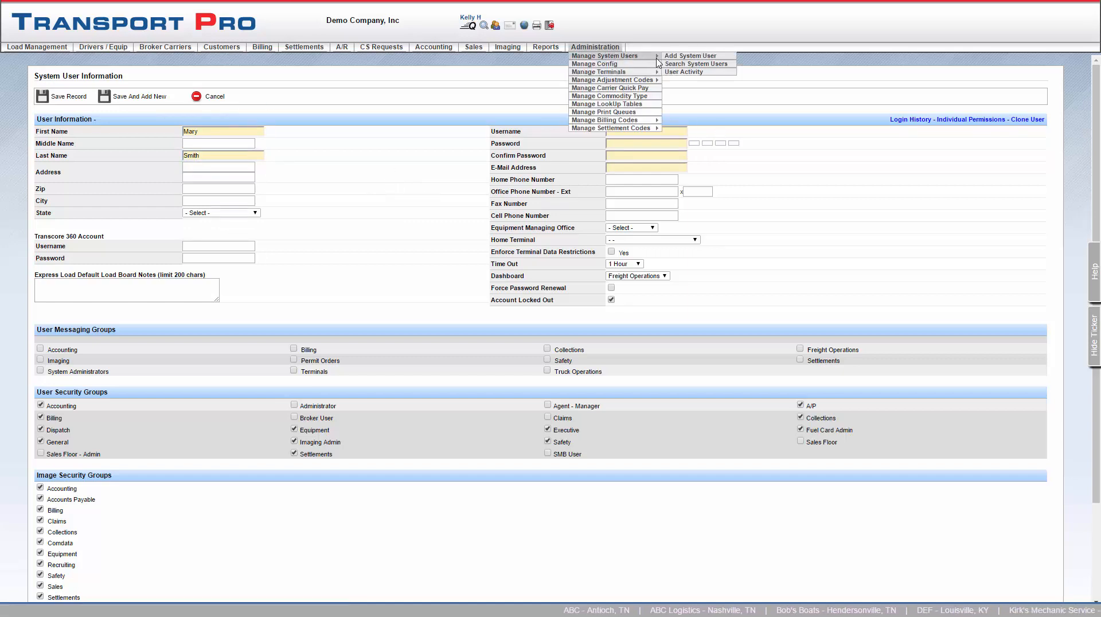
# Go to Administration > Manage System Users > Search System Users and list all users
pyautogui.click(726, 71)
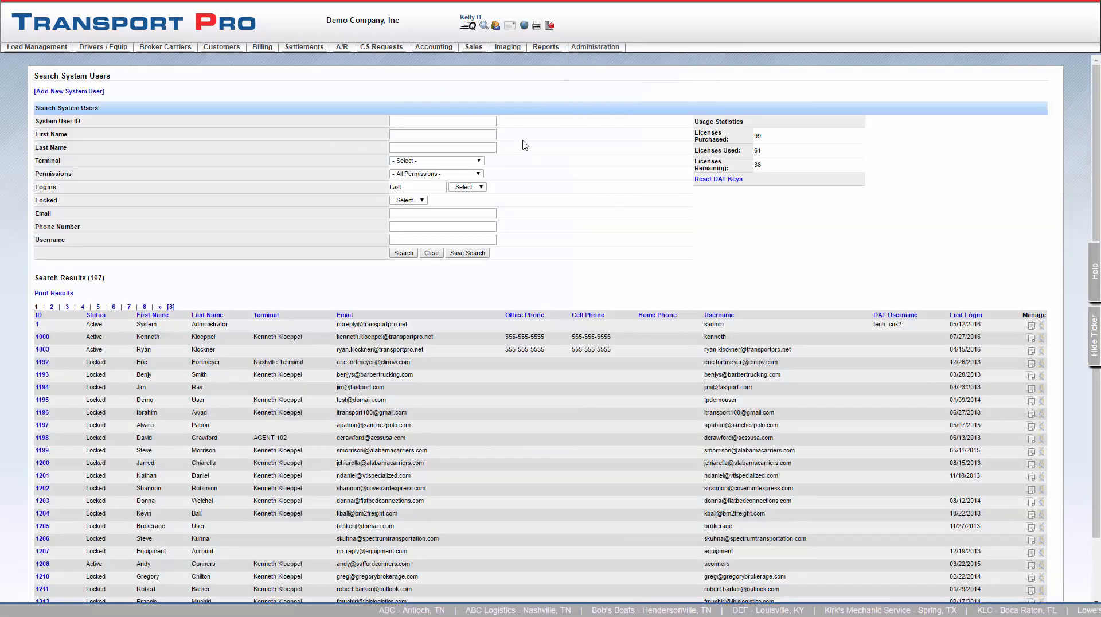
pyautogui.click(406, 253)
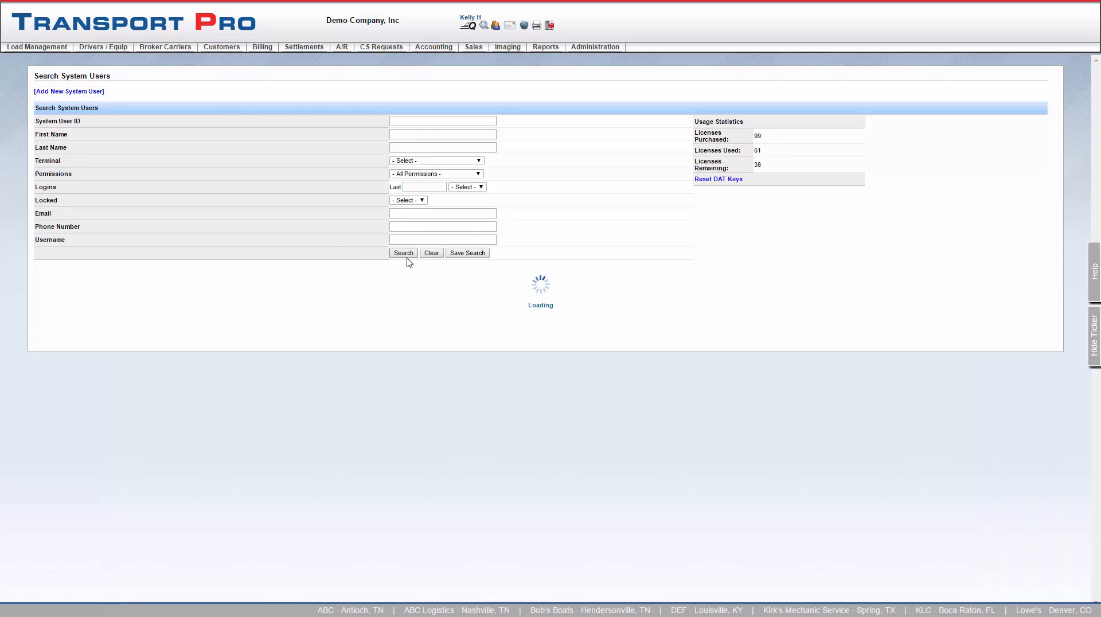